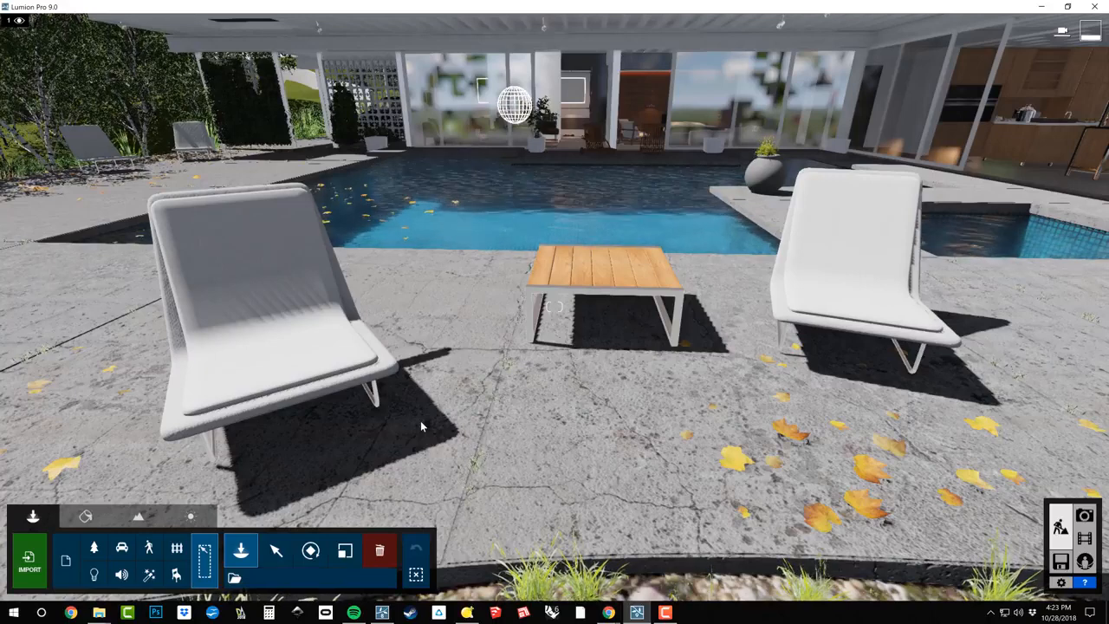
Restrict selection to outdoor objects and select the lounge chair to the left of the wooden table
{"action": "key", "text": "m"}
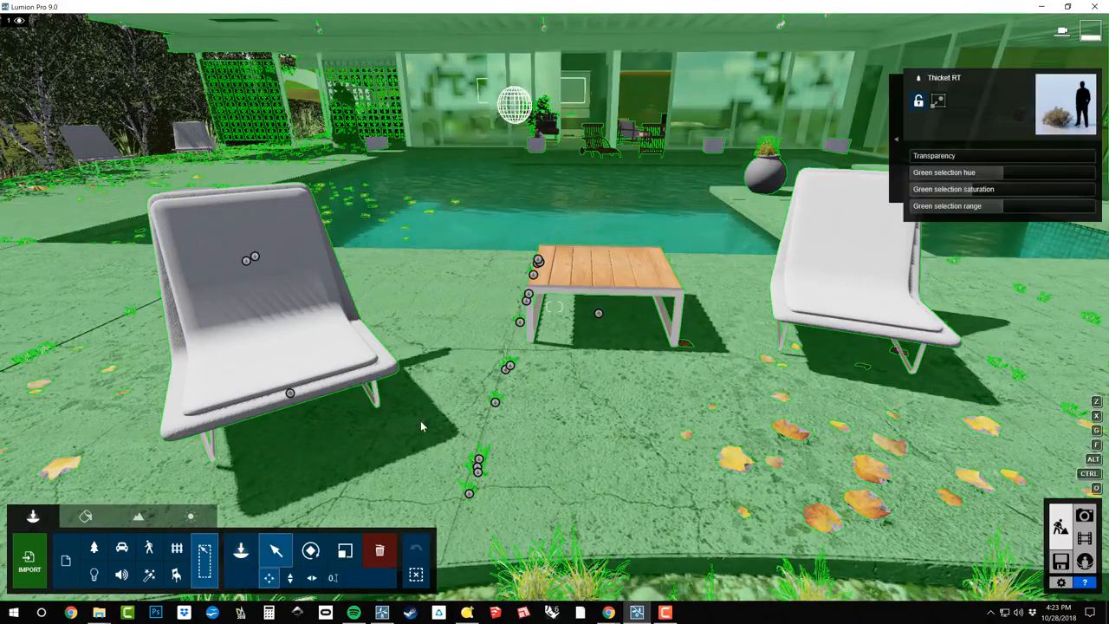
{"action": "left_click", "coordinate": [276, 551]}
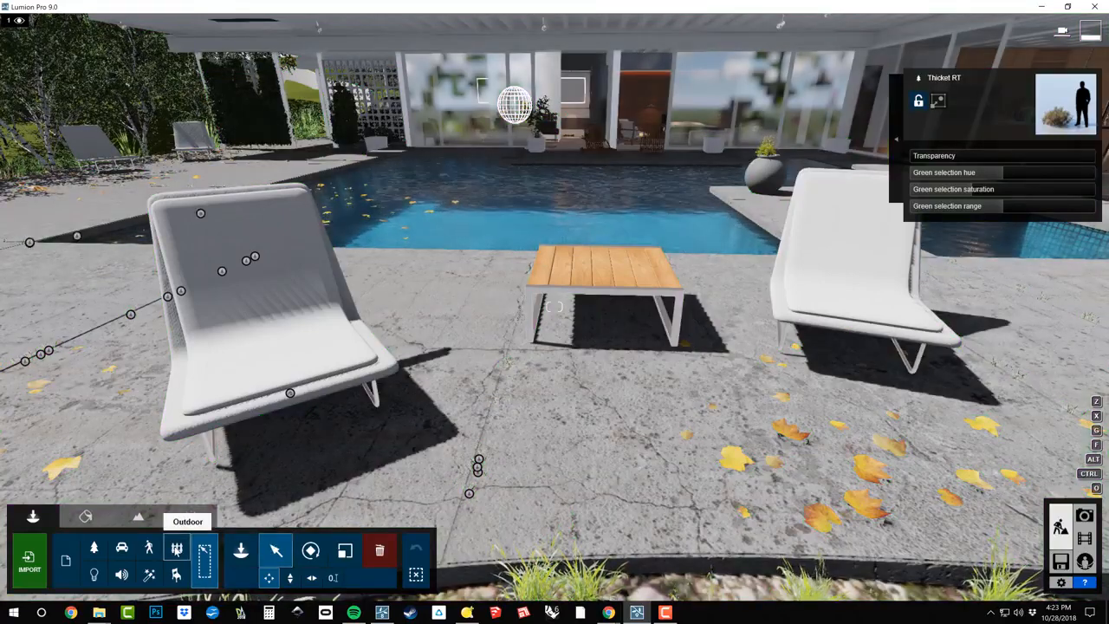
{"action": "left_click", "coordinate": [177, 548]}
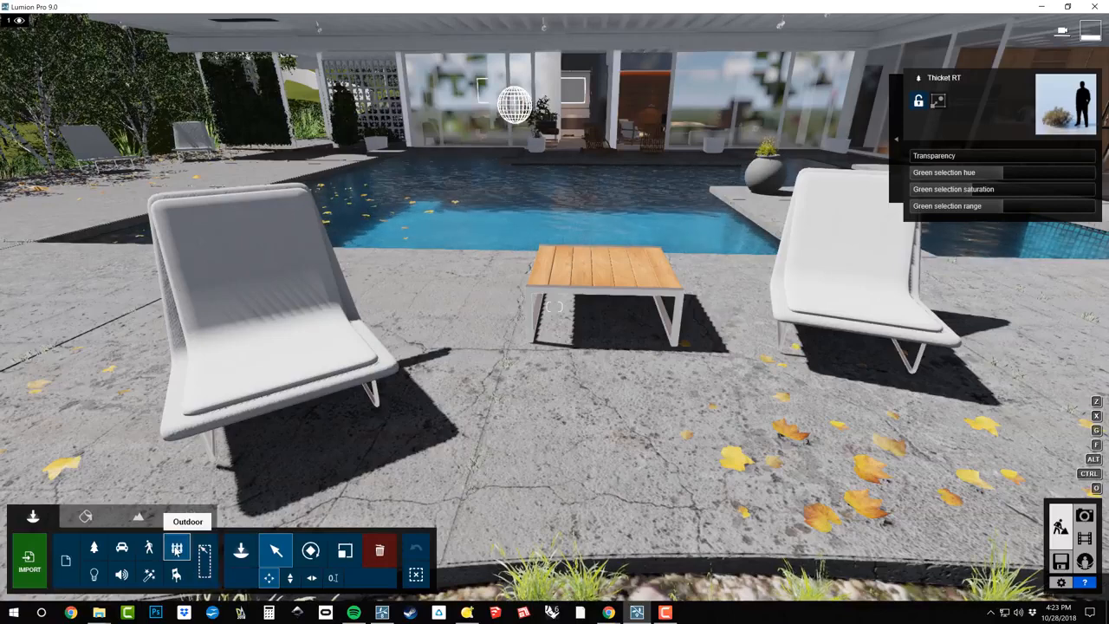
{"action": "left_click", "coordinate": [290, 394]}
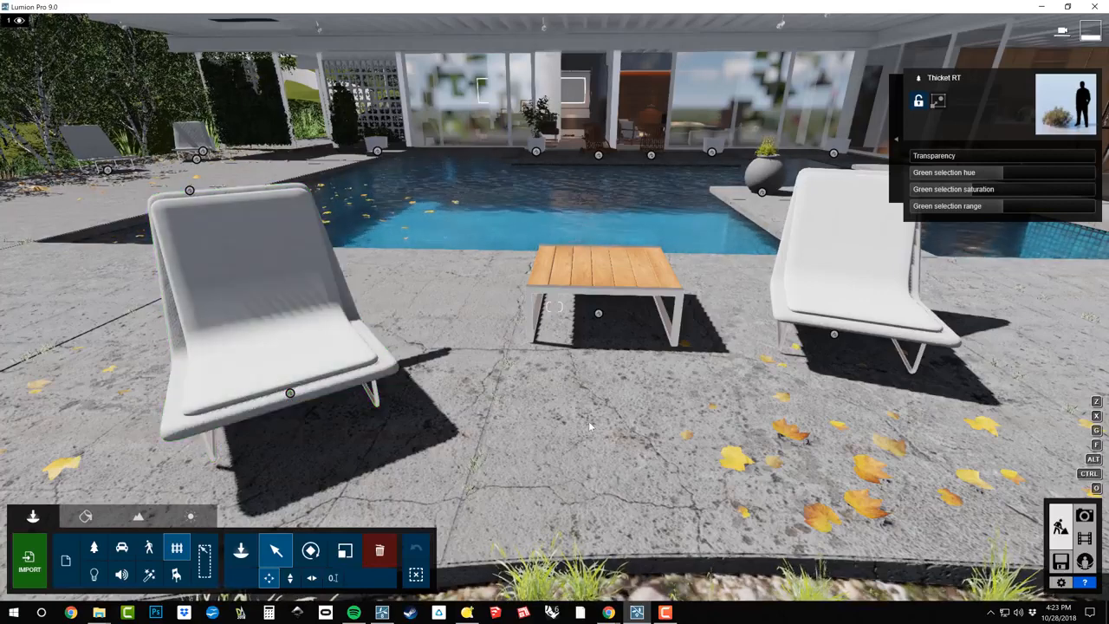
{"action": "right_click_drag", "start_coordinate": [582, 422], "coordinate": [583, 390]}
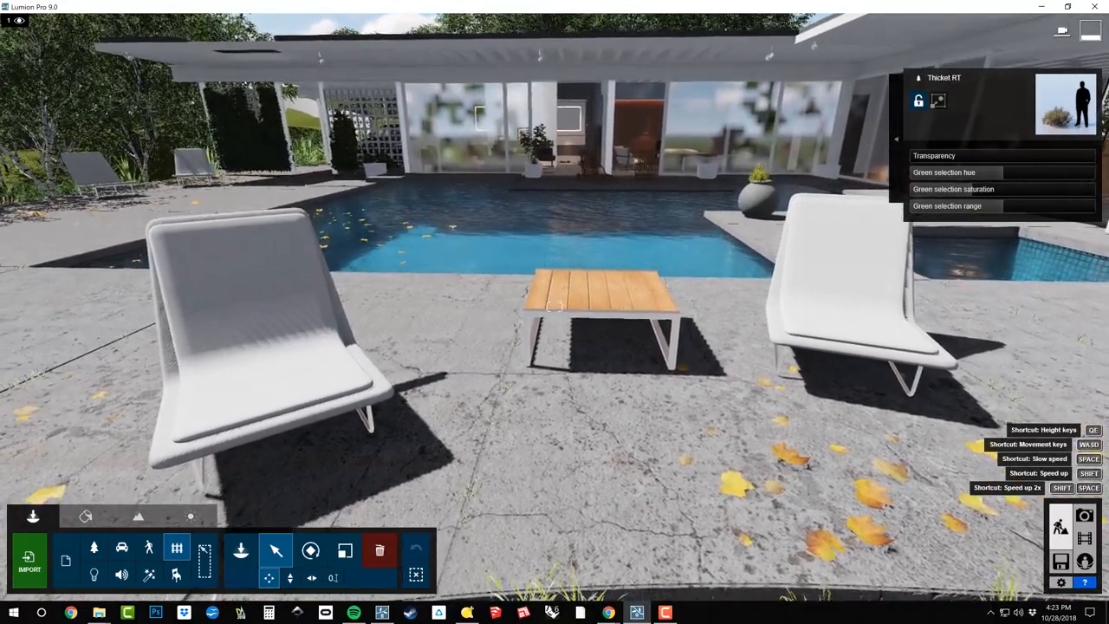
{"action": "left_click", "coordinate": [291, 326]}
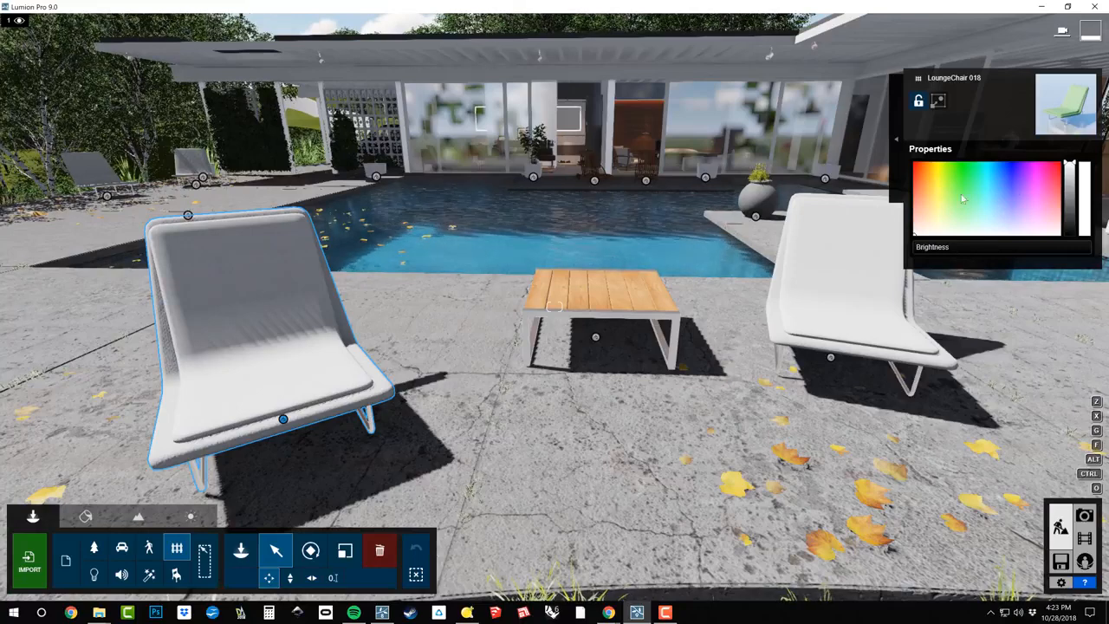
{"action": "left_click", "coordinate": [1026, 167]}
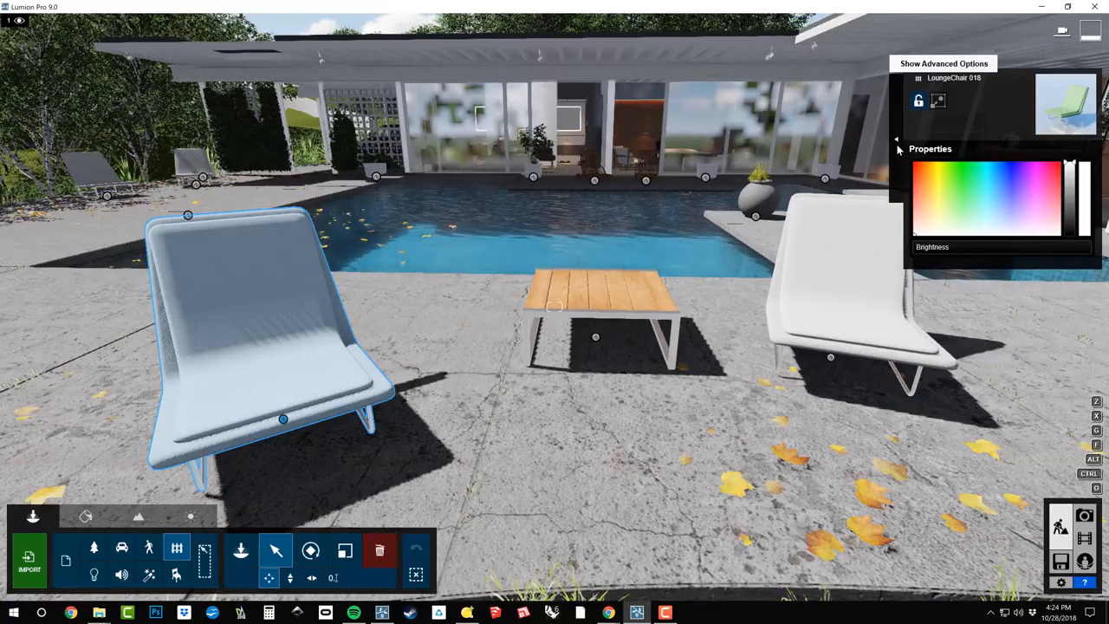
Expand the chair's advanced options and focus the view on the selected lounge chair
{"action": "left_click", "coordinate": [898, 148]}
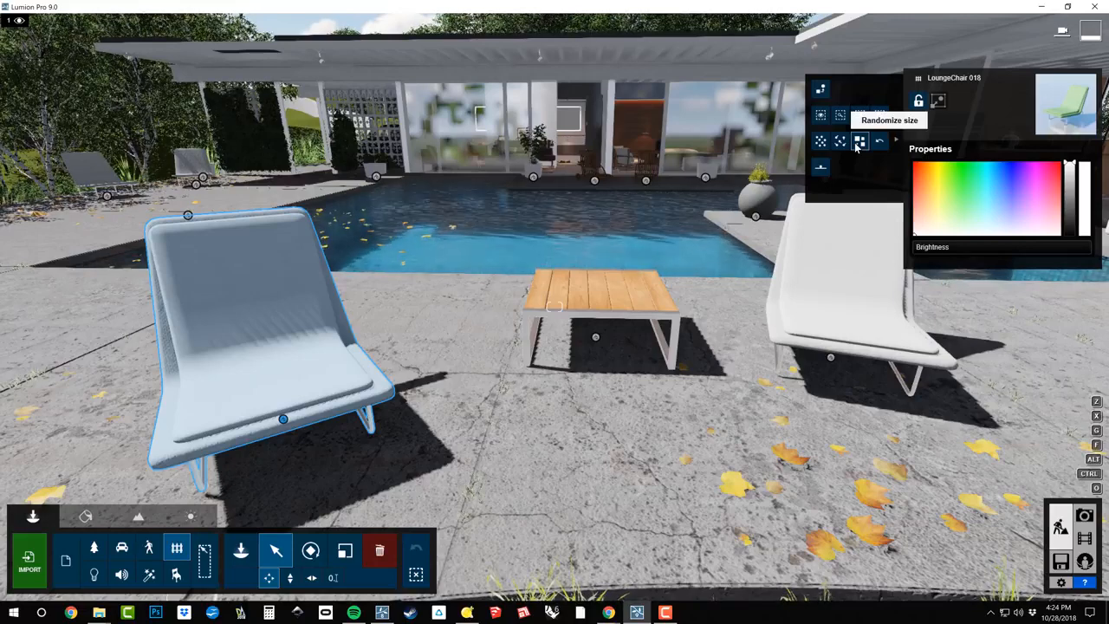
{"action": "left_click", "coordinate": [822, 117]}
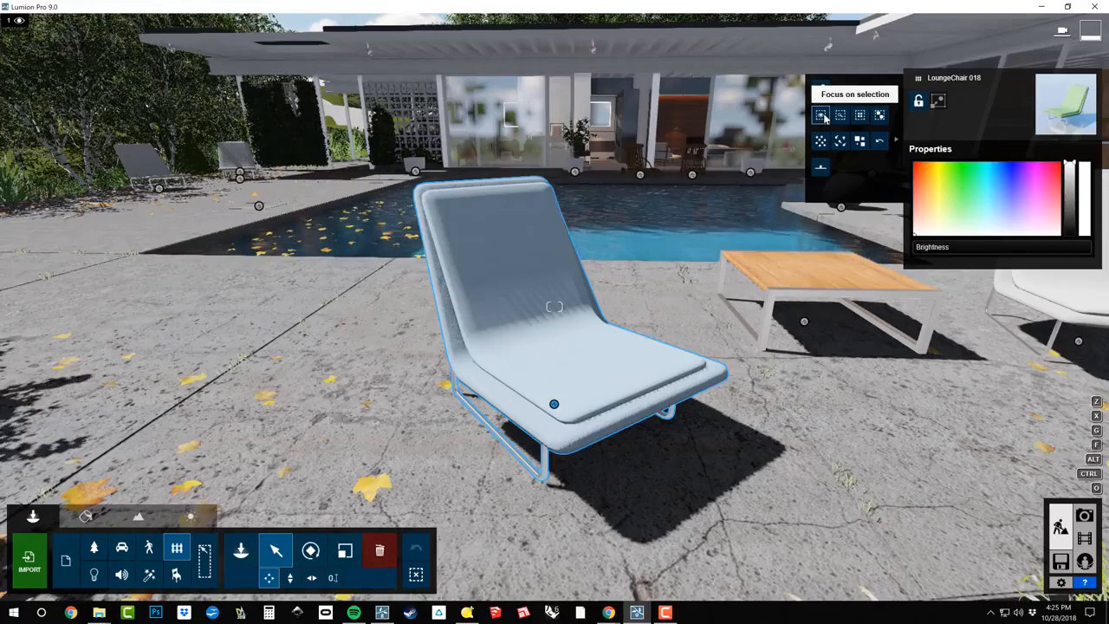
{"action": "right_click_drag", "start_coordinate": [398, 411], "coordinate": [728, 226]}
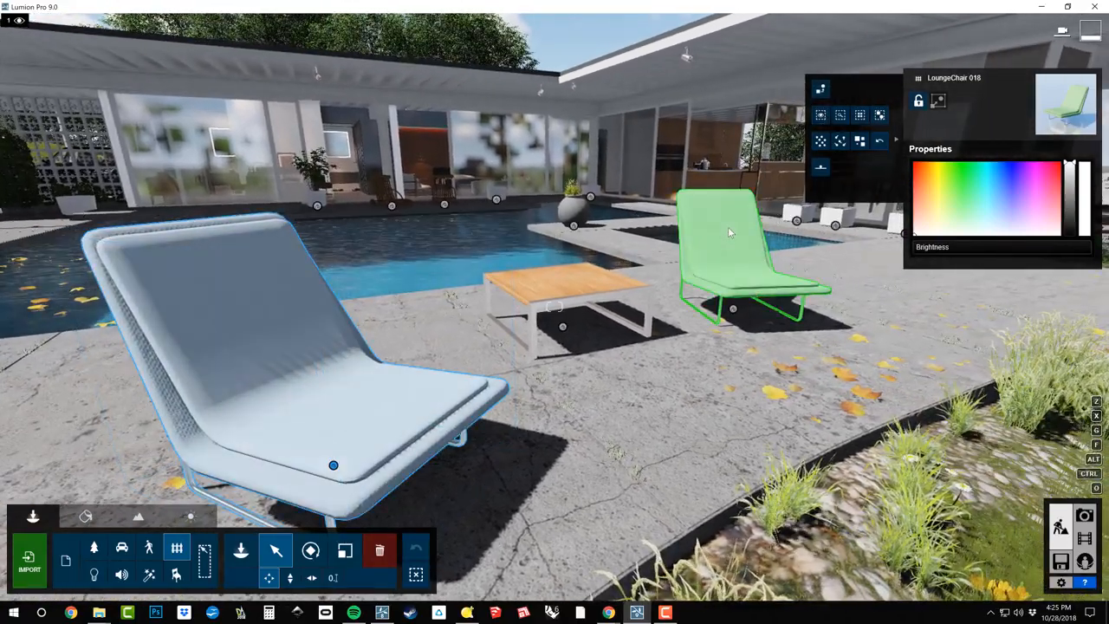
Focus the view on the lounge chair across the table, and bring the focus back to the first chair
{"action": "double_click", "coordinate": [729, 232]}
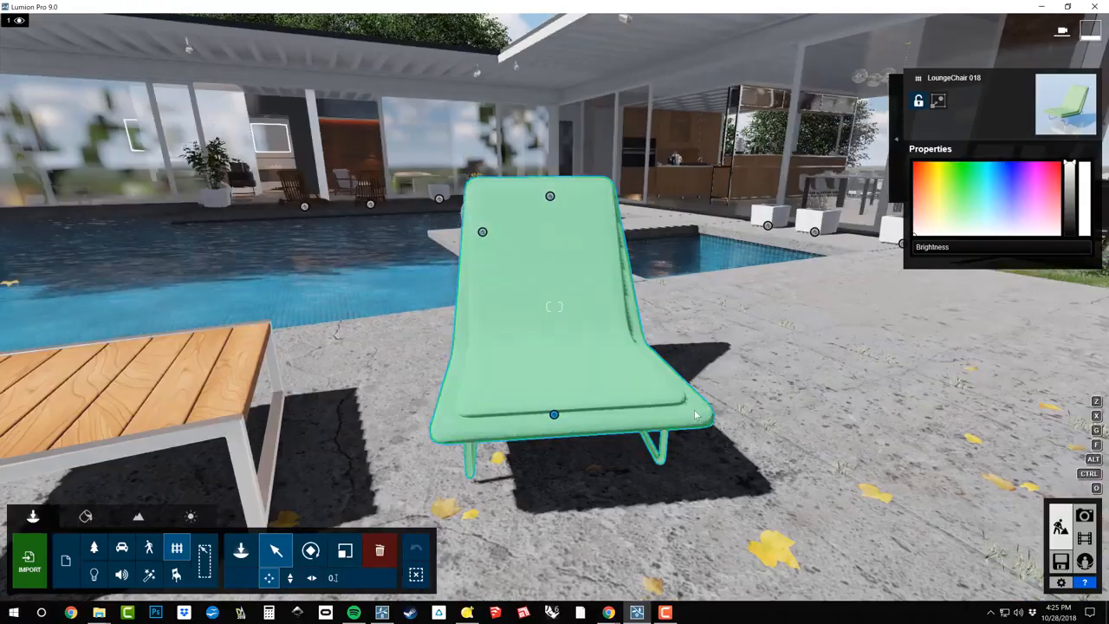
{"action": "right_click_drag", "start_coordinate": [737, 371], "coordinate": [494, 261]}
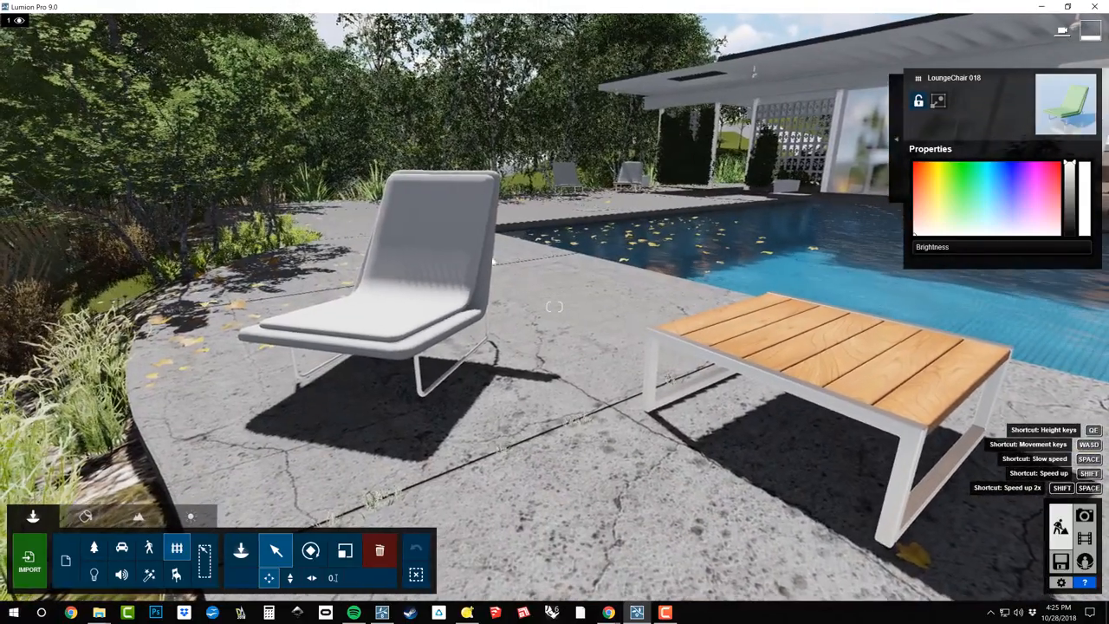
{"action": "double_click", "coordinate": [400, 215]}
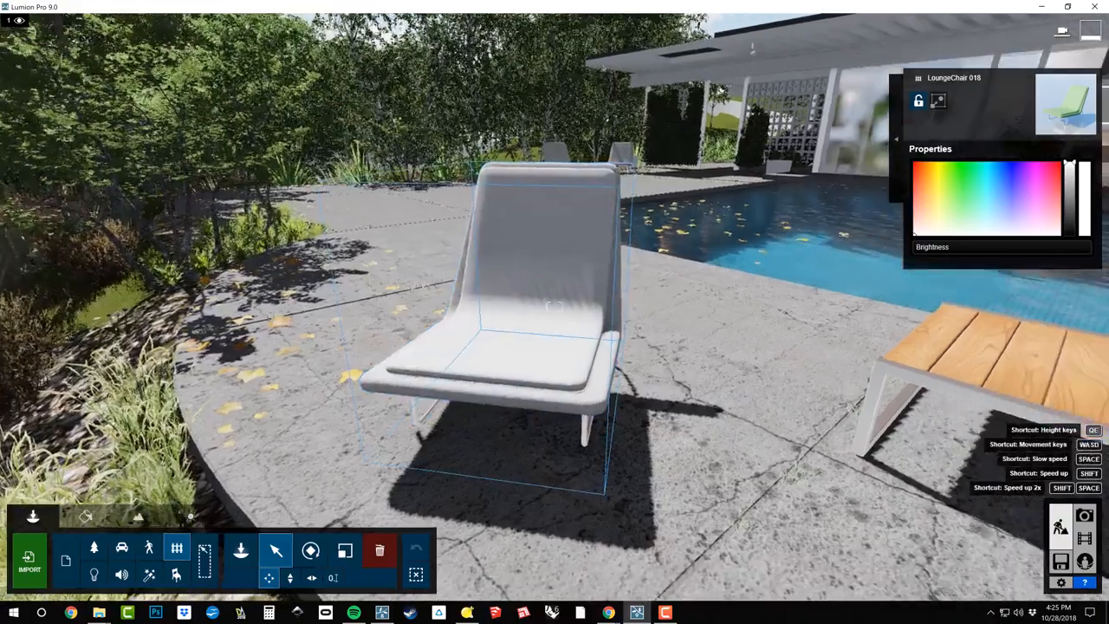
{"action": "key", "text": "a"}
{"action": "right_click_drag", "start_coordinate": [400, 215], "coordinate": [590, 223]}
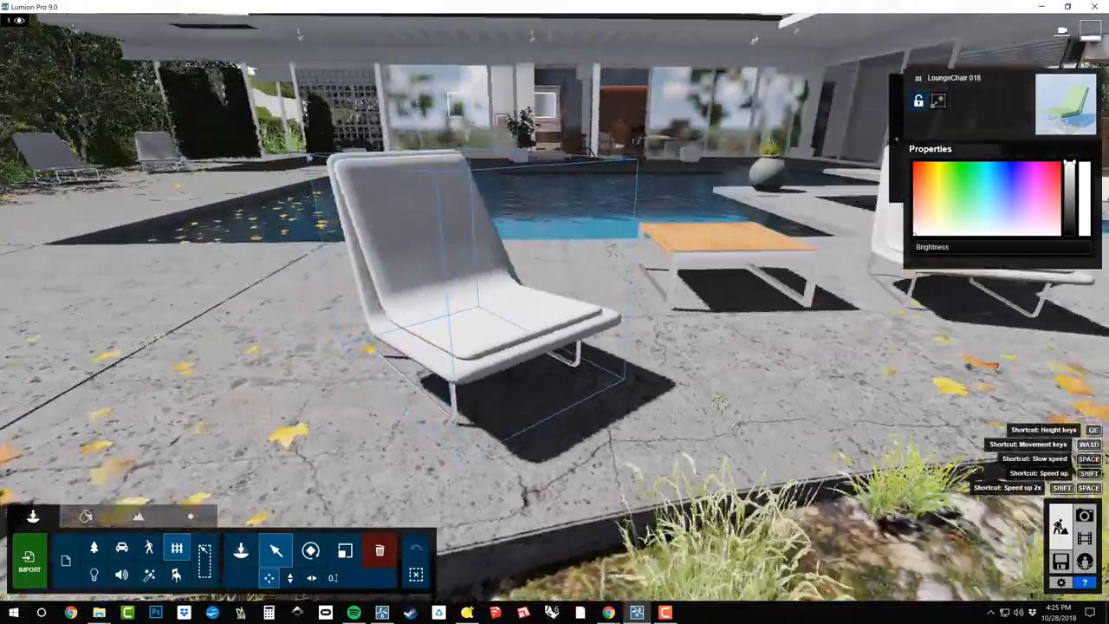
{"action": "right_click_drag", "start_coordinate": [460, 172], "coordinate": [483, 174]}
Start replacing the selected lounge chair and bring up the second page of outdoor furniture in the Outdoor Library
{"action": "left_click", "coordinate": [898, 140]}
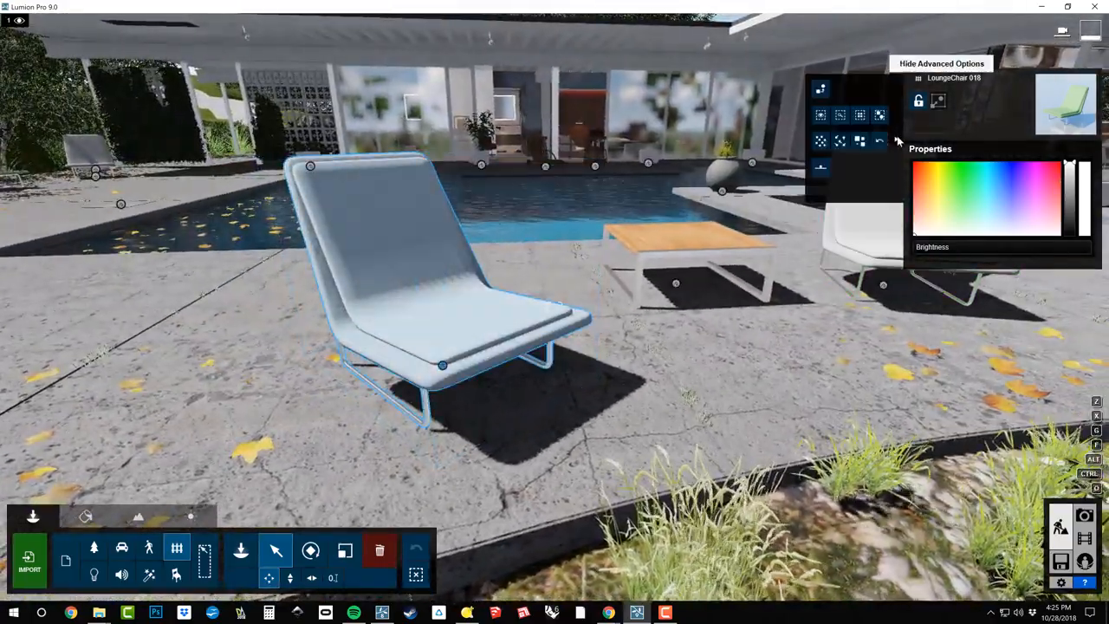
{"action": "left_click", "coordinate": [820, 91]}
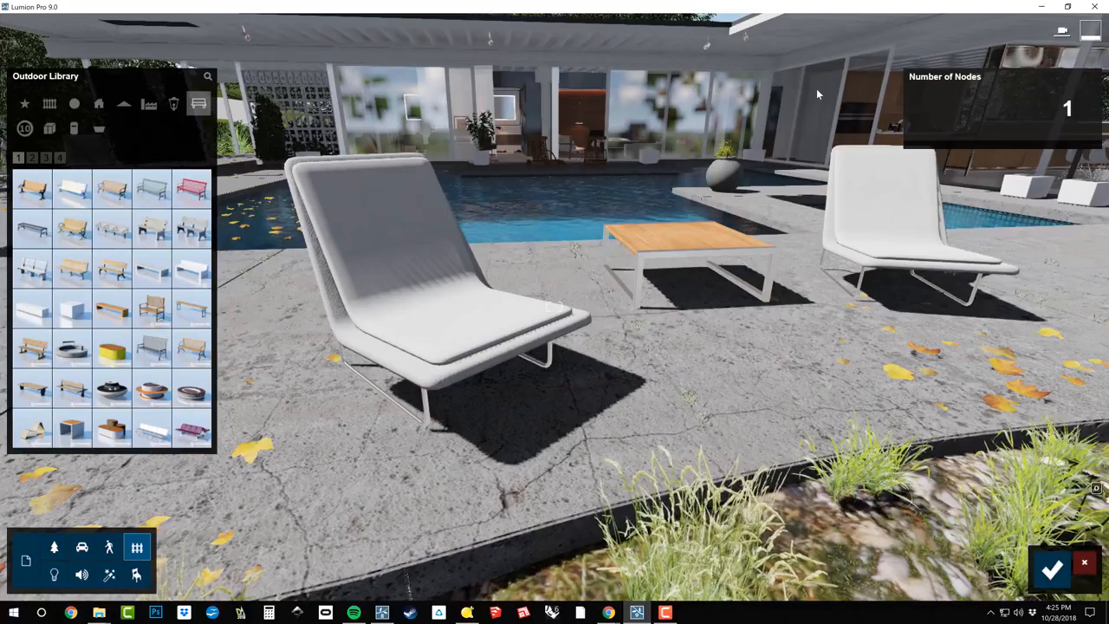
{"action": "mouse_move", "coordinate": [61, 258]}
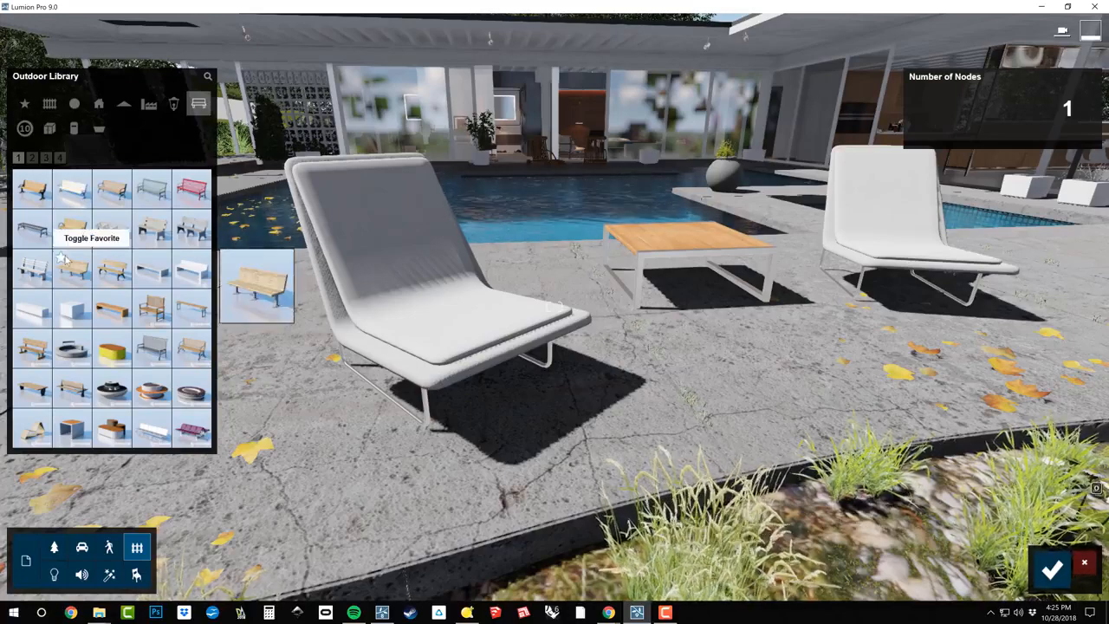
{"action": "left_click", "coordinate": [100, 553]}
{"action": "left_click", "coordinate": [81, 549]}
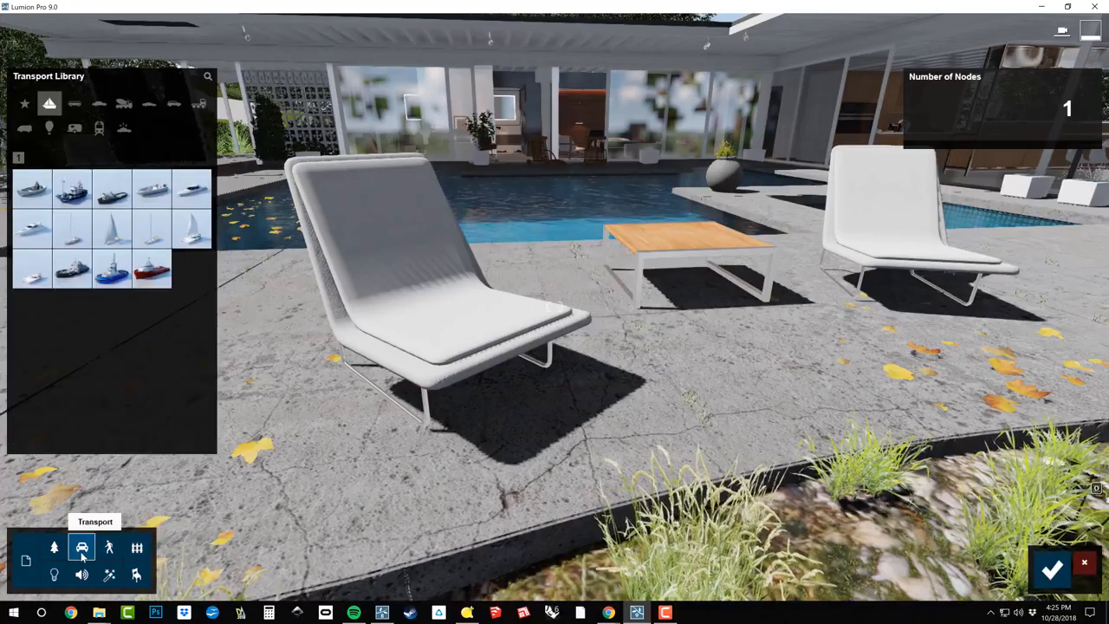
{"action": "left_click", "coordinate": [136, 550]}
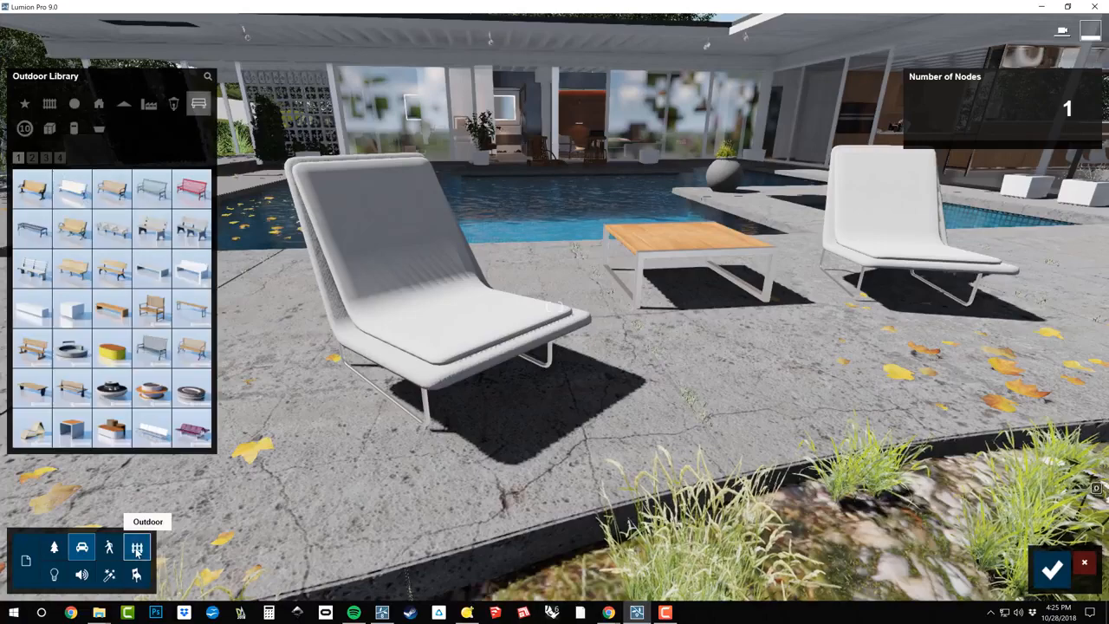
{"action": "left_click", "coordinate": [31, 161]}
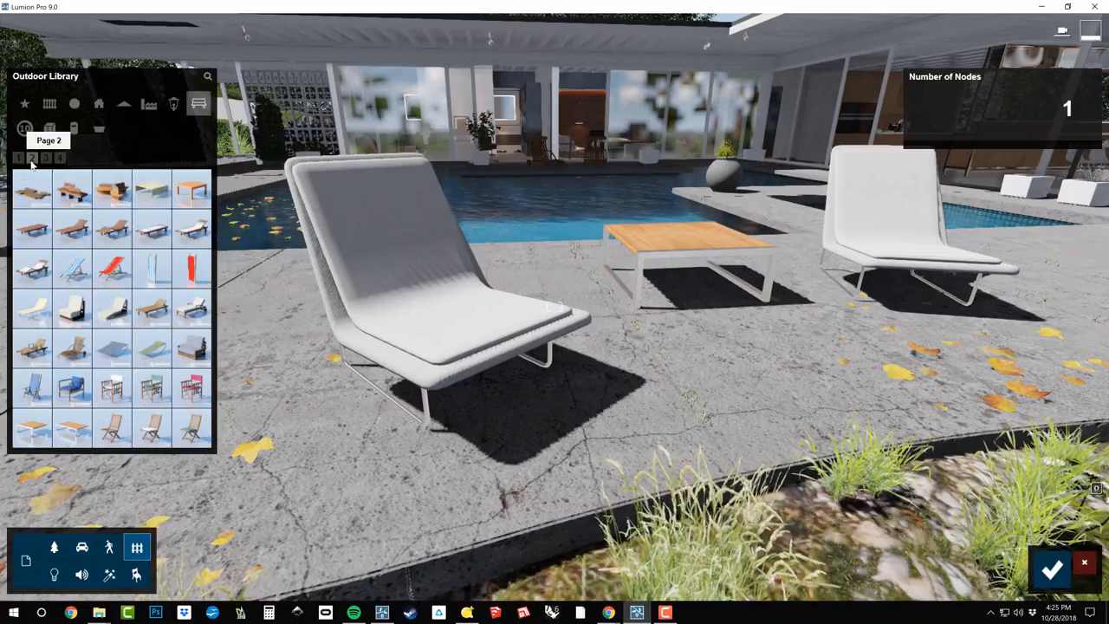
Preview several deck chairs in place of the lounge chair, including DeckChair 002 to 005, 012 and 013
{"action": "left_click", "coordinate": [73, 229]}
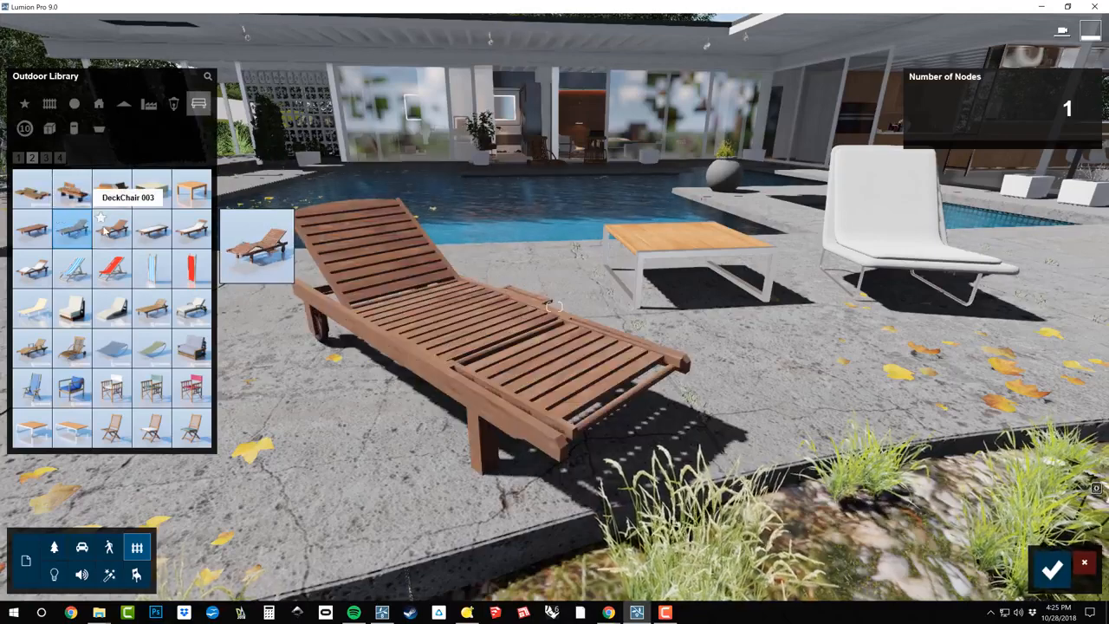
{"action": "left_click", "coordinate": [113, 227]}
{"action": "left_click", "coordinate": [152, 227]}
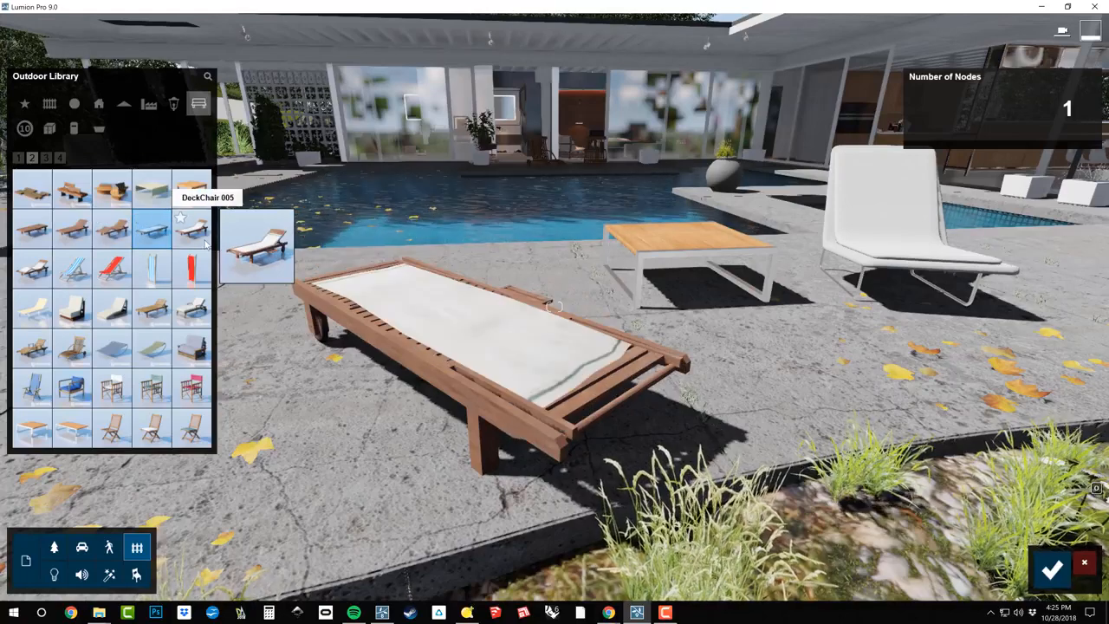
{"action": "left_click", "coordinate": [205, 245]}
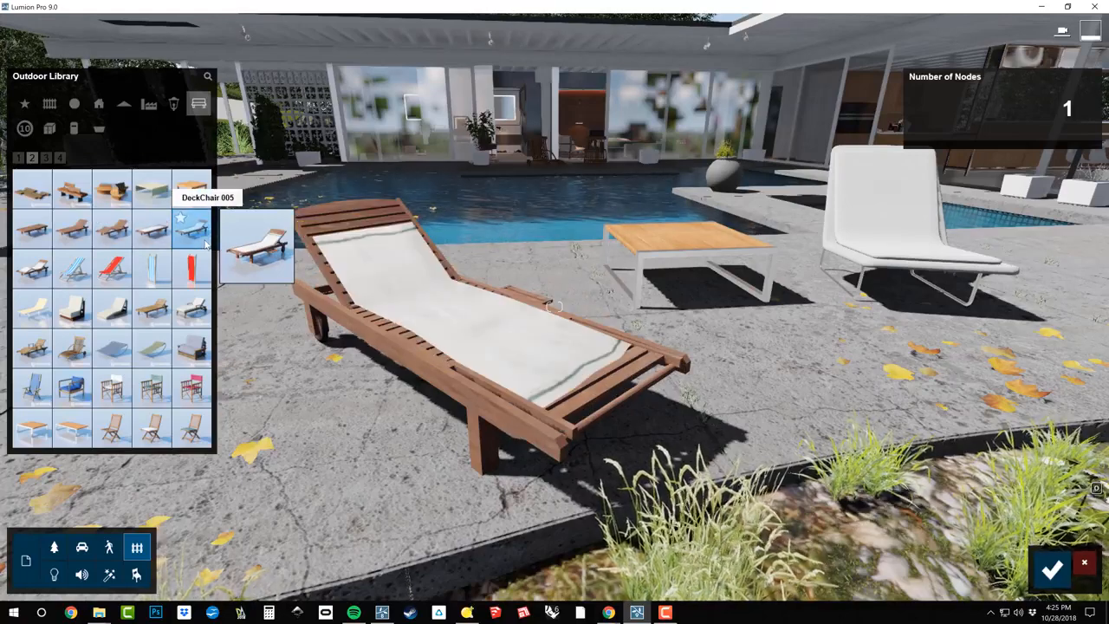
{"action": "left_click", "coordinate": [39, 274]}
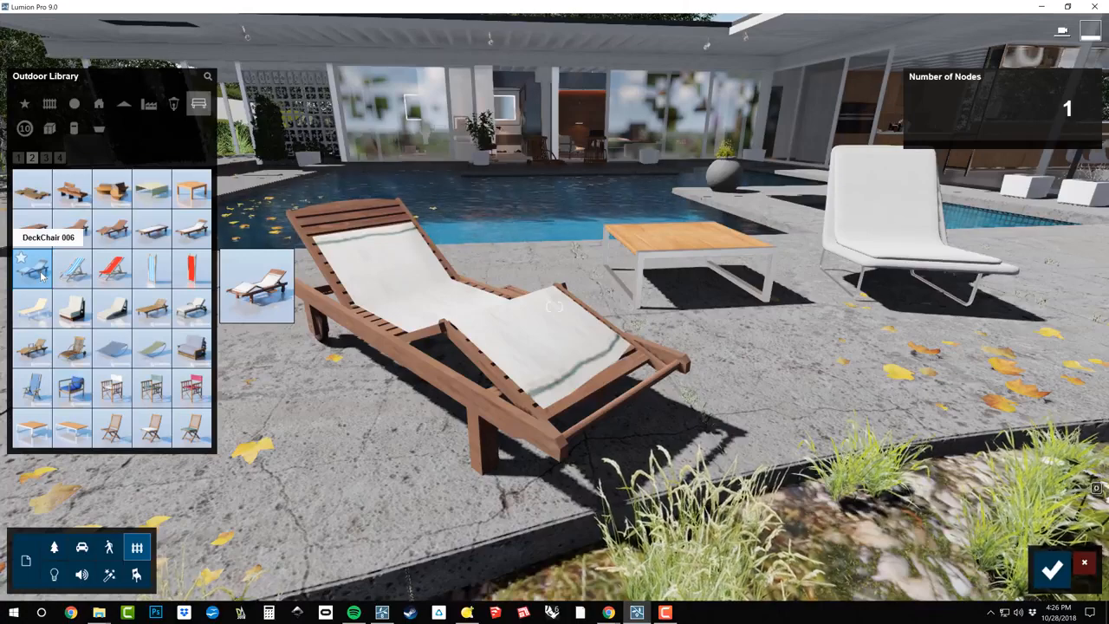
{"action": "left_click", "coordinate": [74, 308]}
{"action": "left_click", "coordinate": [100, 320]}
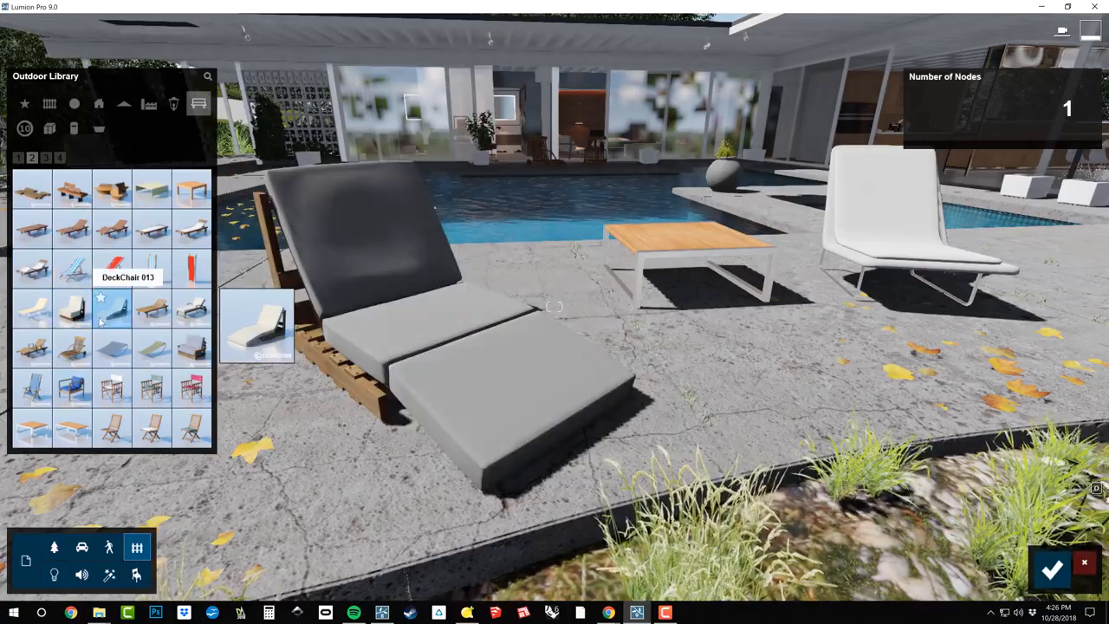
Replace the selected lounge chair with DeckChair 005 and accept the replacement
{"action": "left_click", "coordinate": [198, 227]}
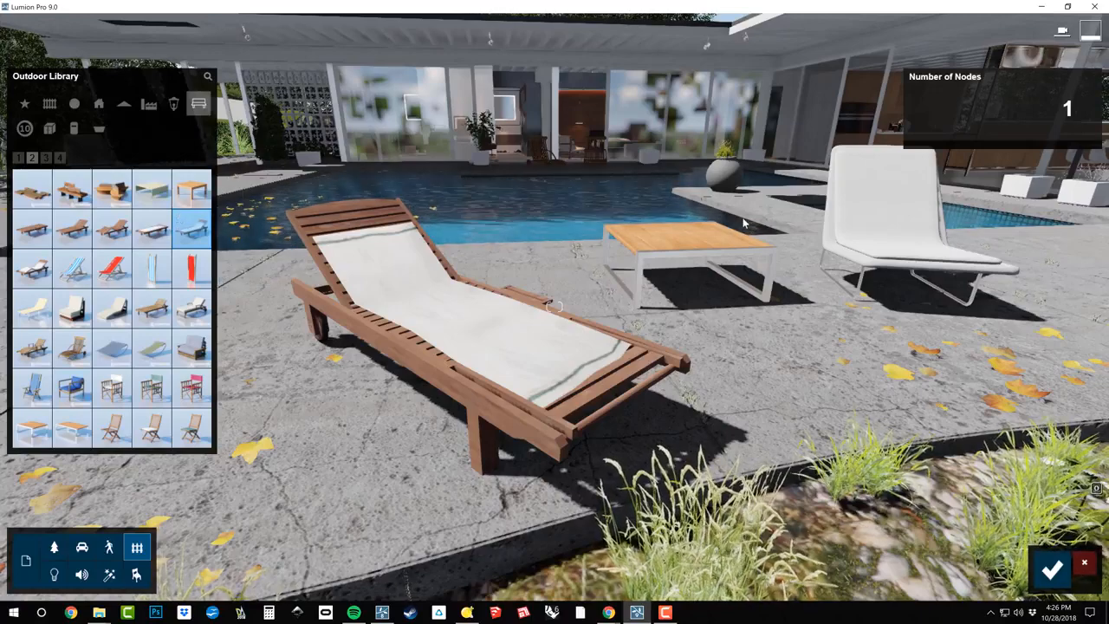
{"action": "left_click", "coordinate": [1050, 579]}
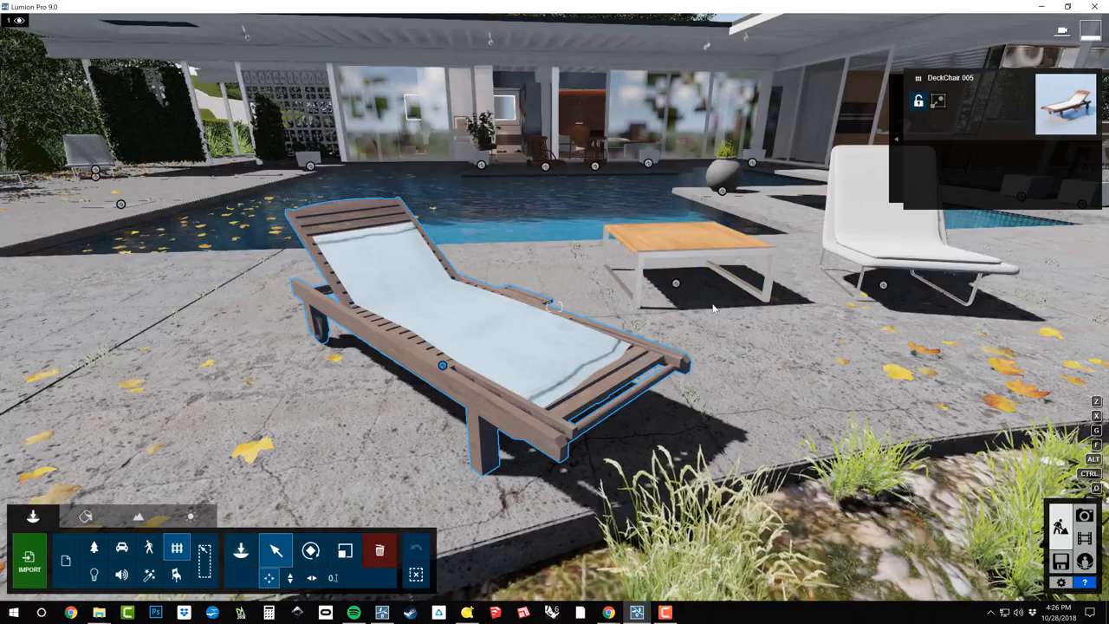
Add the white lounge chair across the table to the selection and start replacing both chairs
{"action": "right_click_drag", "start_coordinate": [713, 309], "coordinate": [828, 311]}
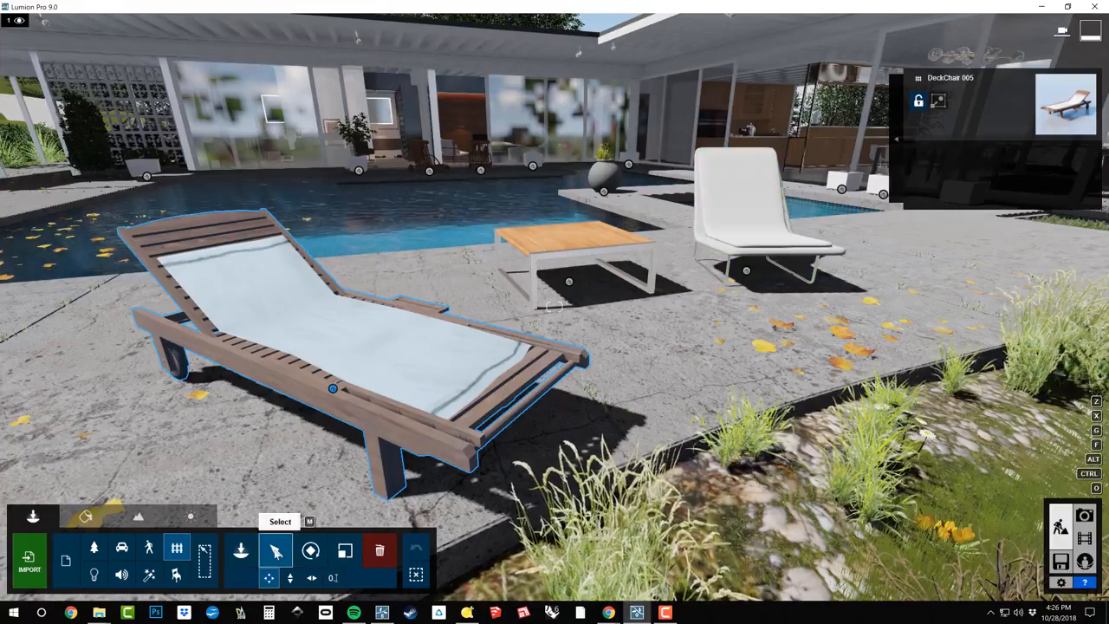
{"action": "left_click", "coordinate": [743, 201], "text": "ctrl"}
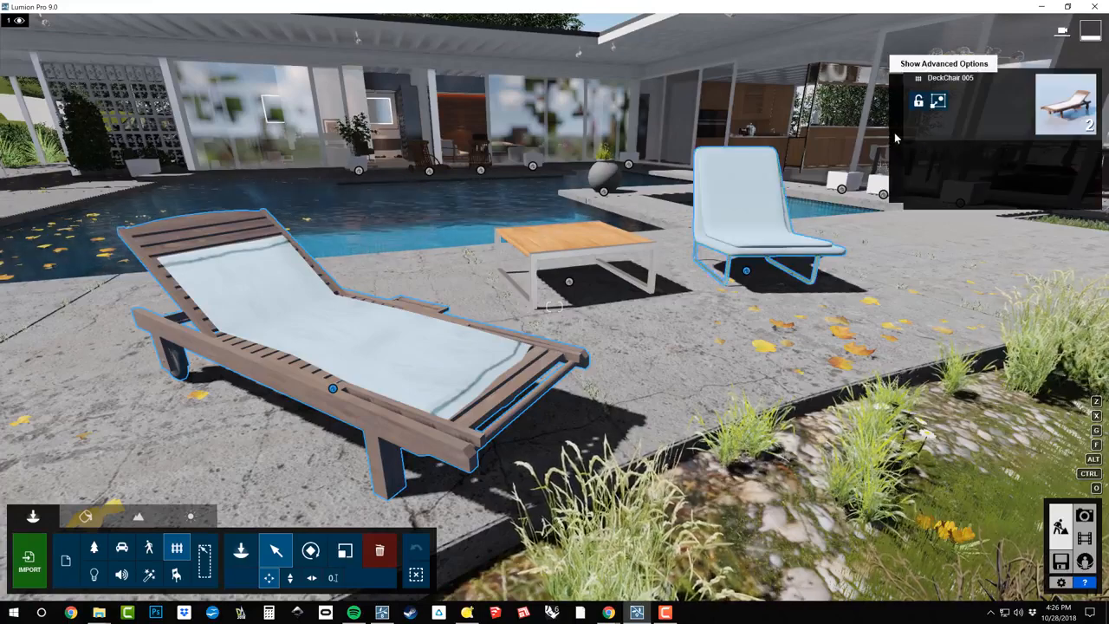
{"action": "left_click", "coordinate": [919, 78]}
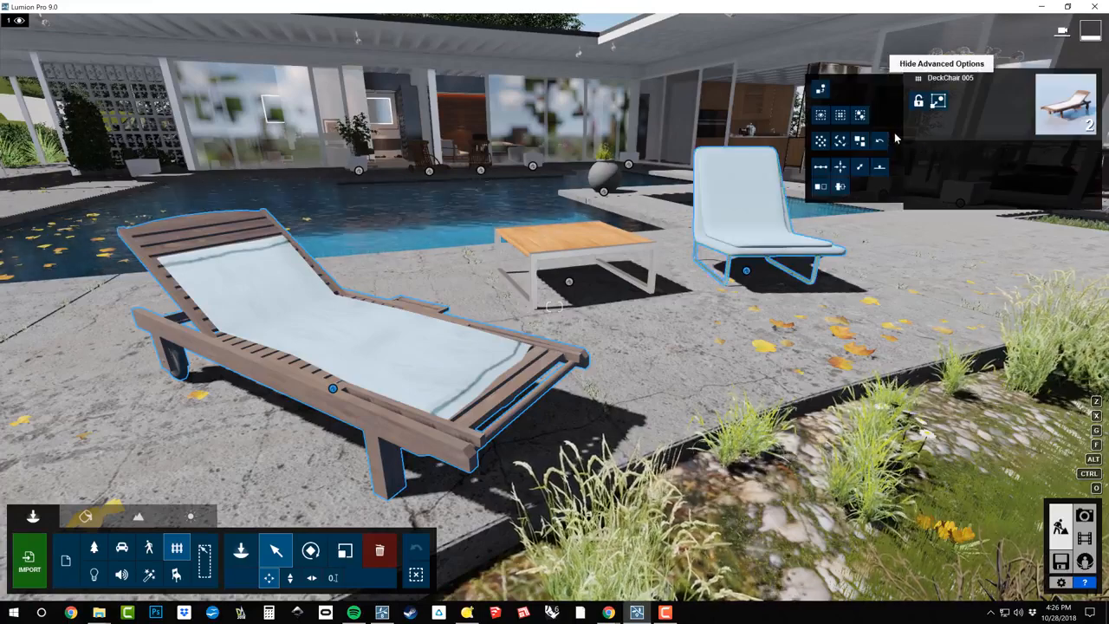
{"action": "left_click", "coordinate": [821, 90]}
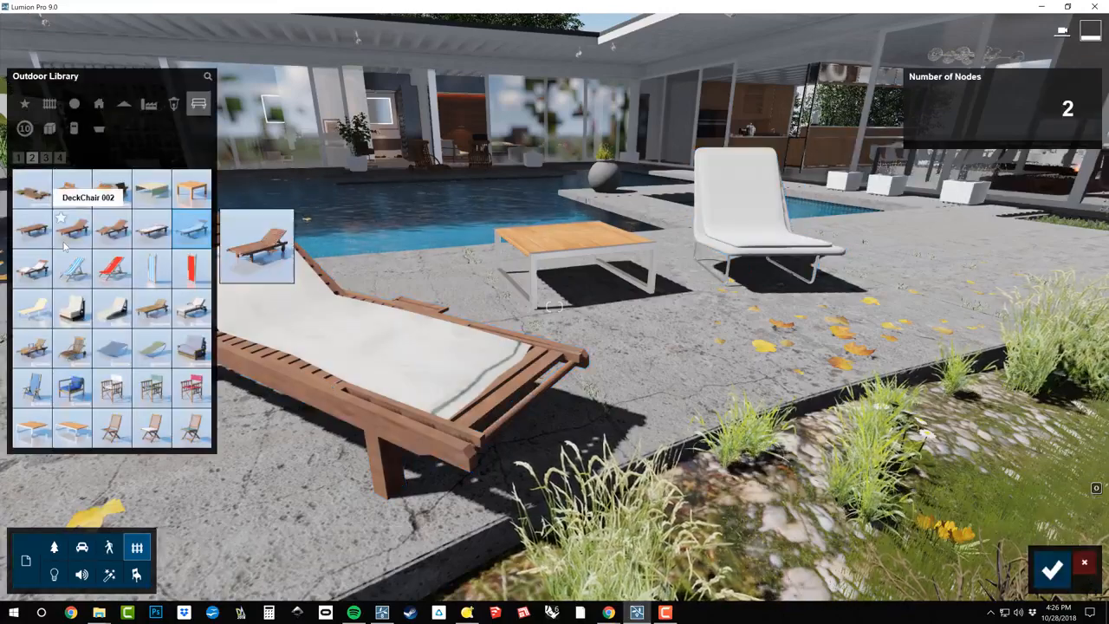
Preview DeckChair 003, 004 and 005 on both selected lounge chairs and accept DeckChair 003 as the replacement
{"action": "left_click", "coordinate": [108, 232]}
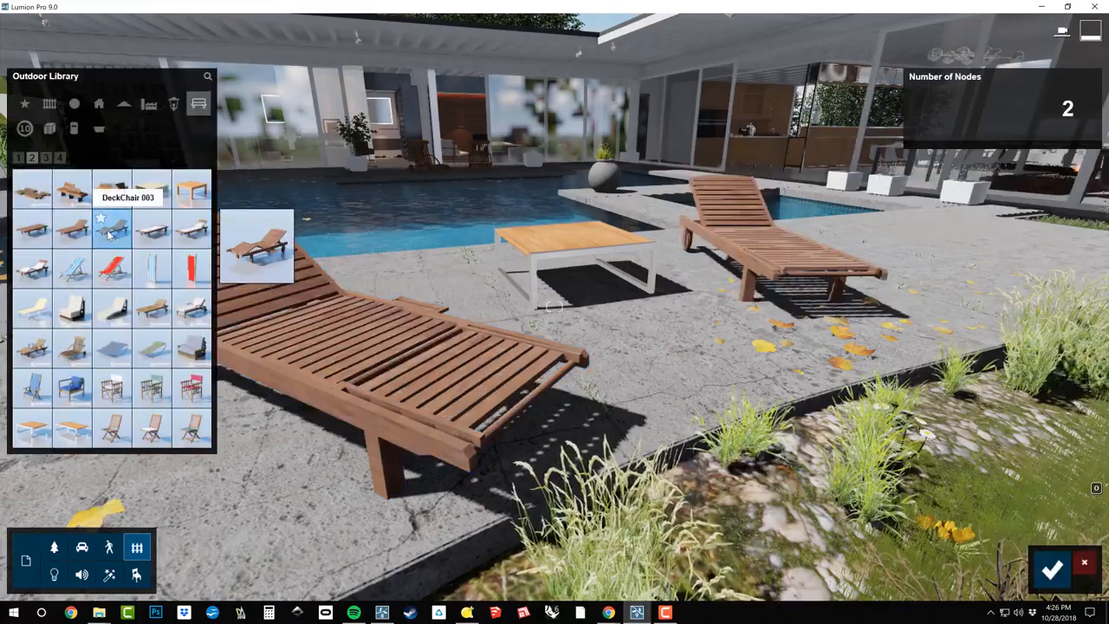
{"action": "left_click", "coordinate": [147, 230]}
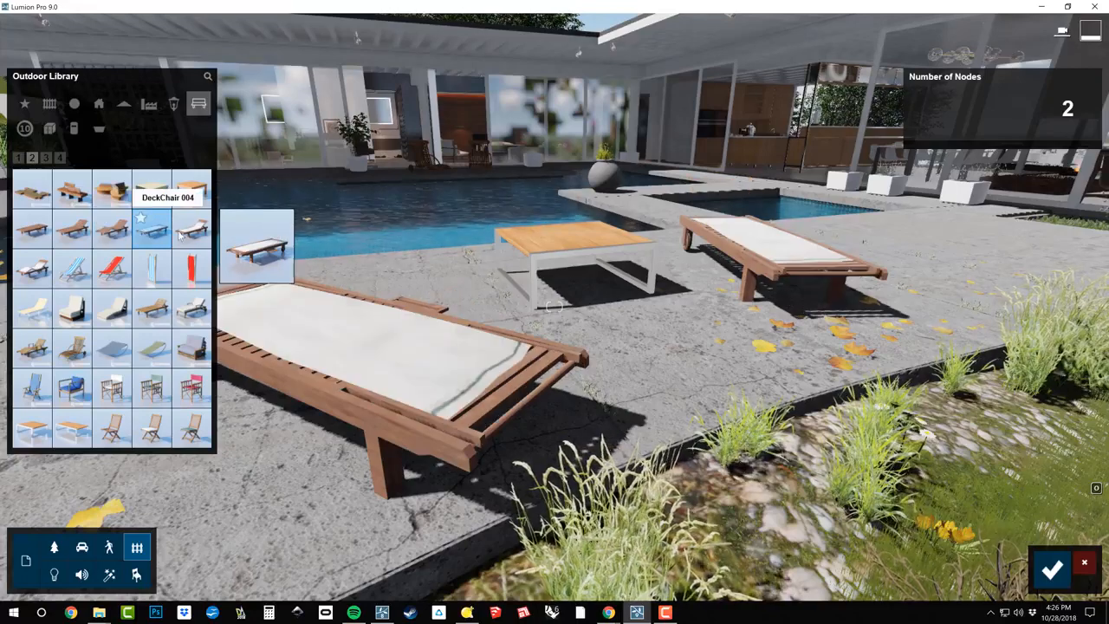
{"action": "left_click", "coordinate": [184, 234]}
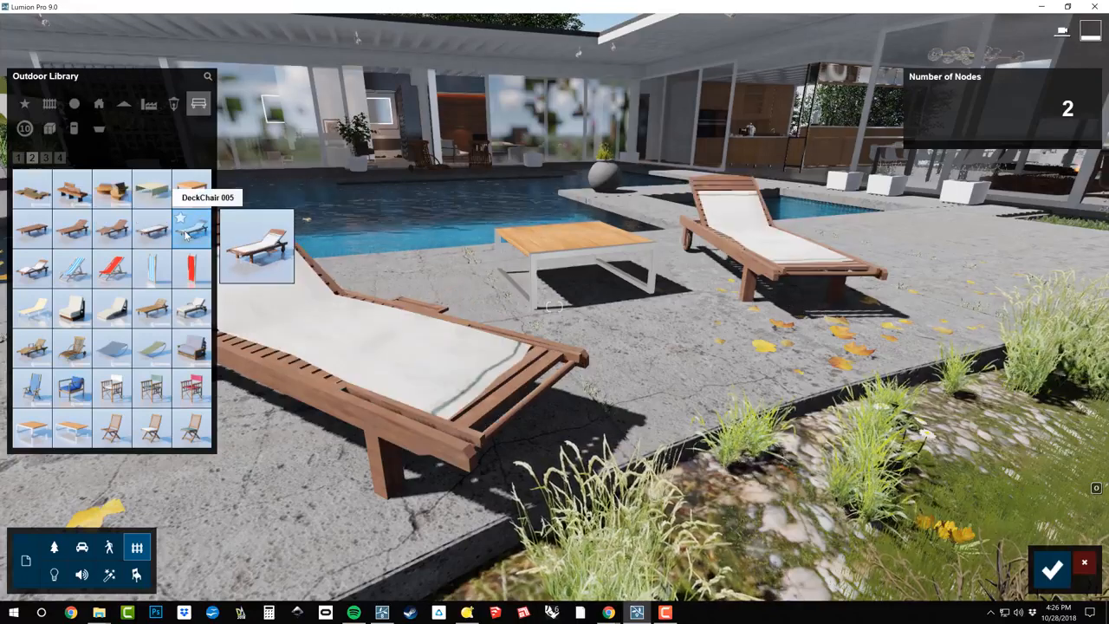
{"action": "left_click", "coordinate": [99, 241]}
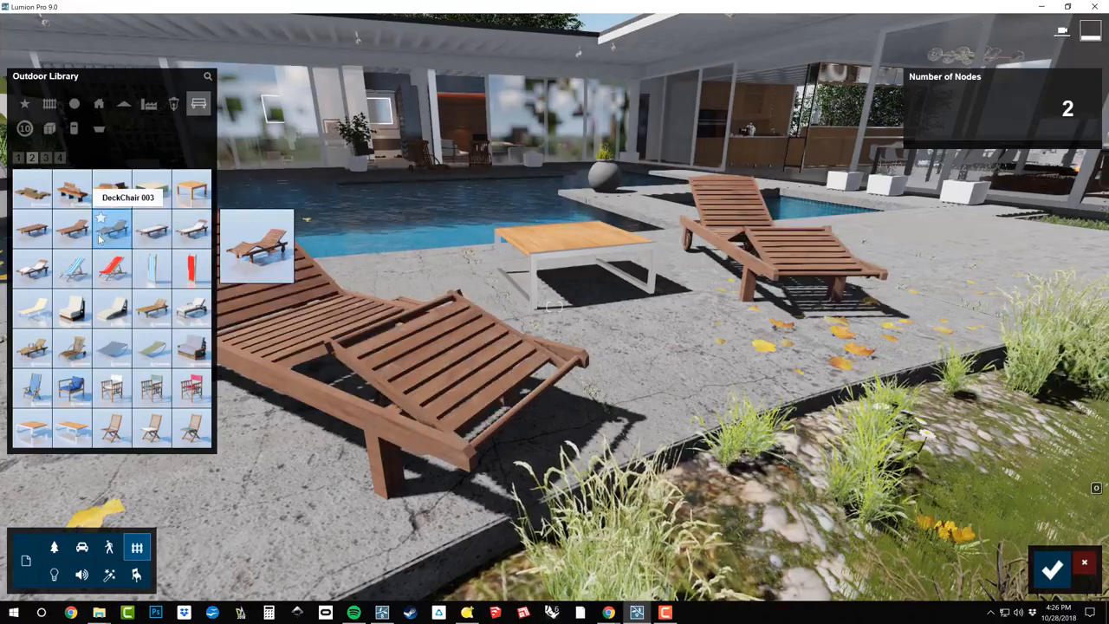
{"action": "right_click_drag", "start_coordinate": [554, 307], "coordinate": [494, 301]}
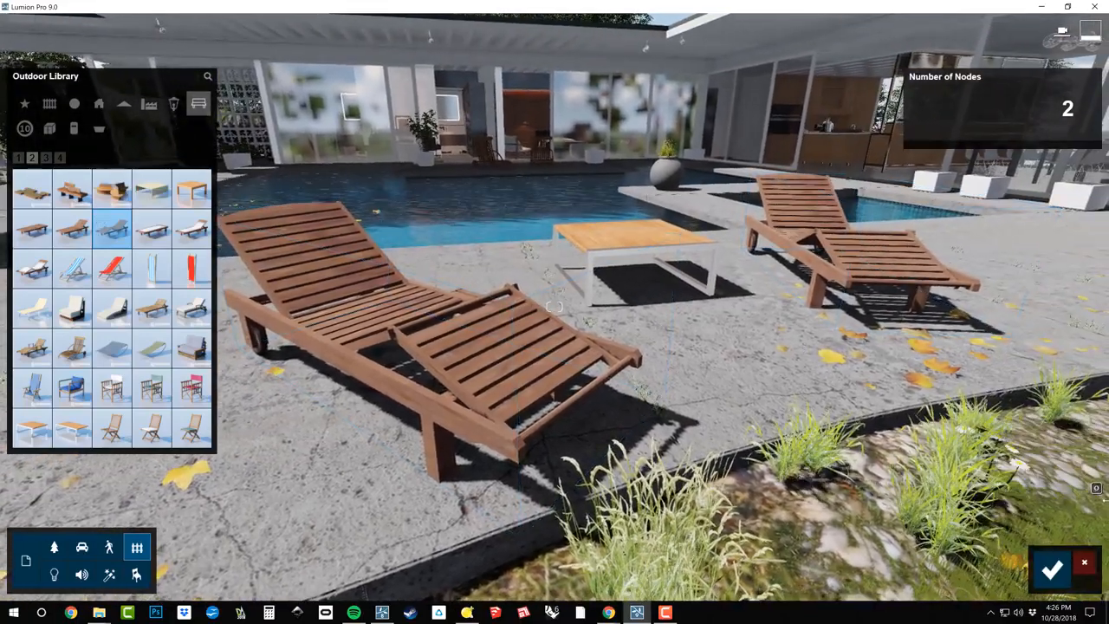
{"action": "left_click", "coordinate": [1053, 570]}
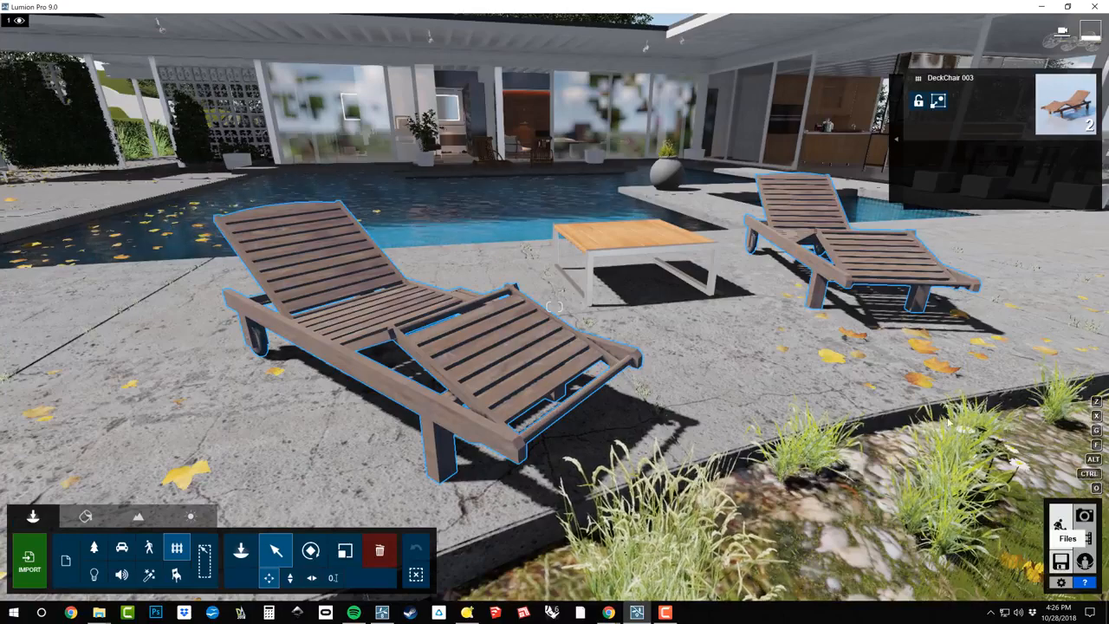
Deselect both deck chairs, select only the near one and show its advanced selection options
{"action": "left_click", "coordinate": [897, 141]}
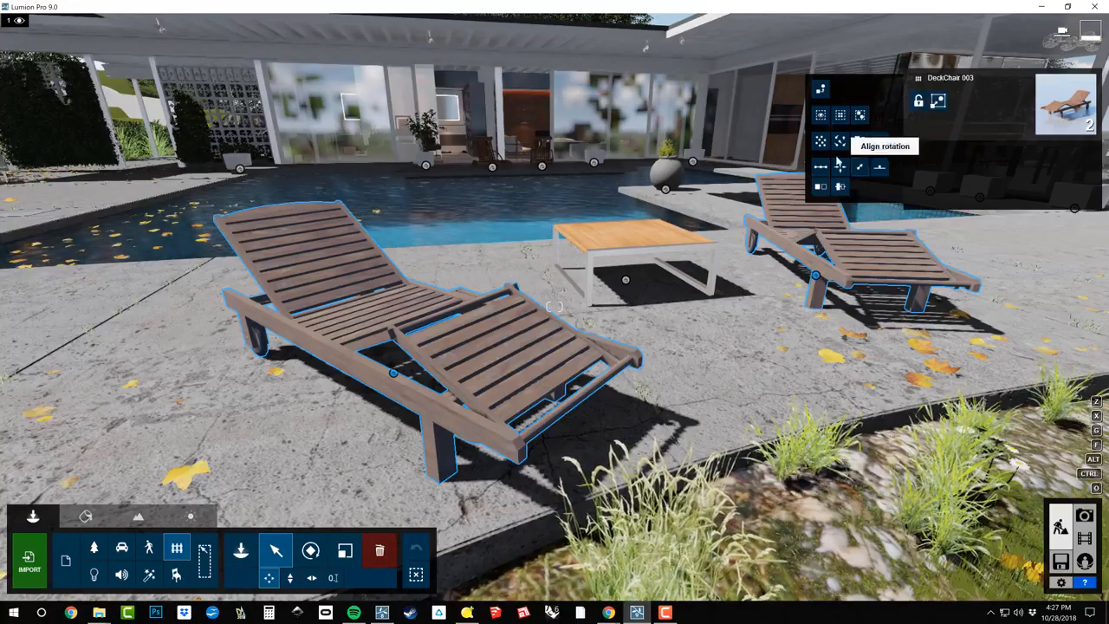
{"action": "left_click", "coordinate": [416, 576]}
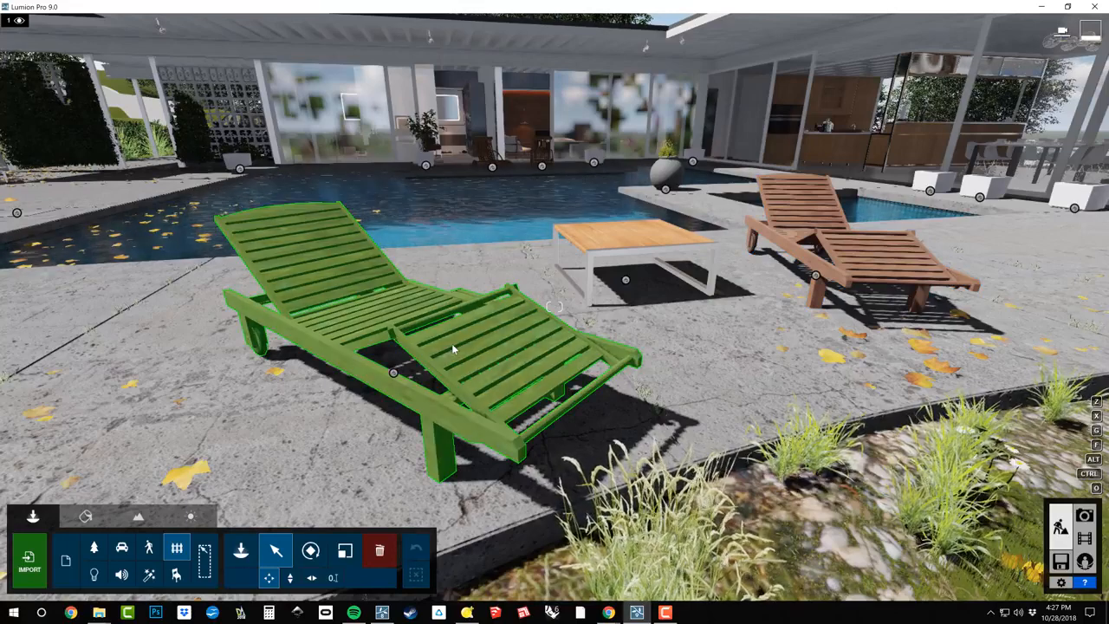
{"action": "left_click", "coordinate": [452, 347]}
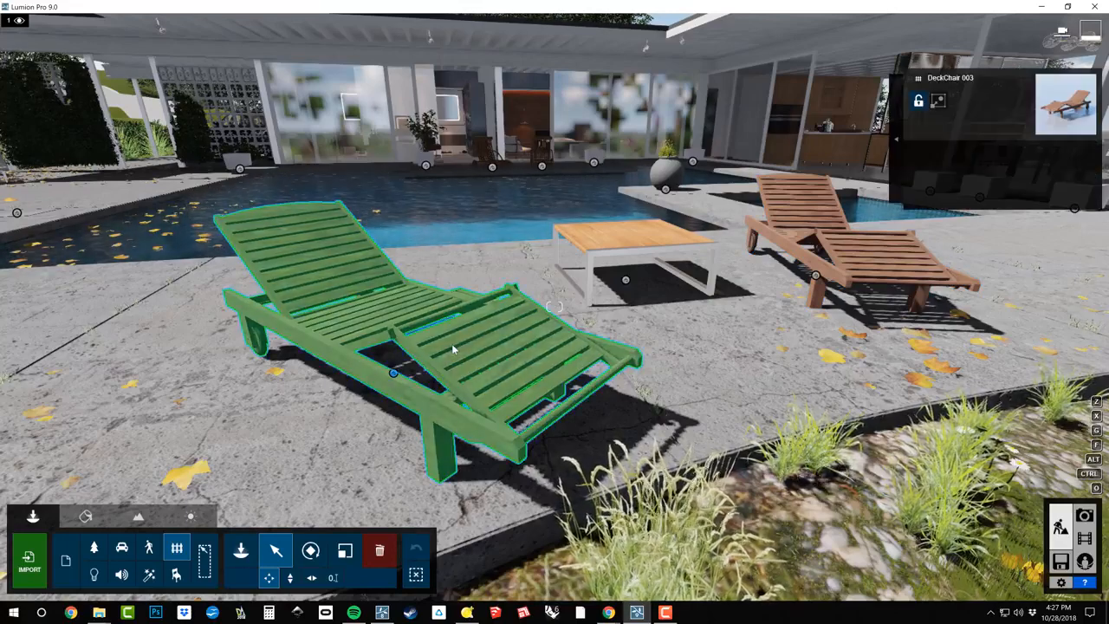
{"action": "left_click", "coordinate": [898, 139]}
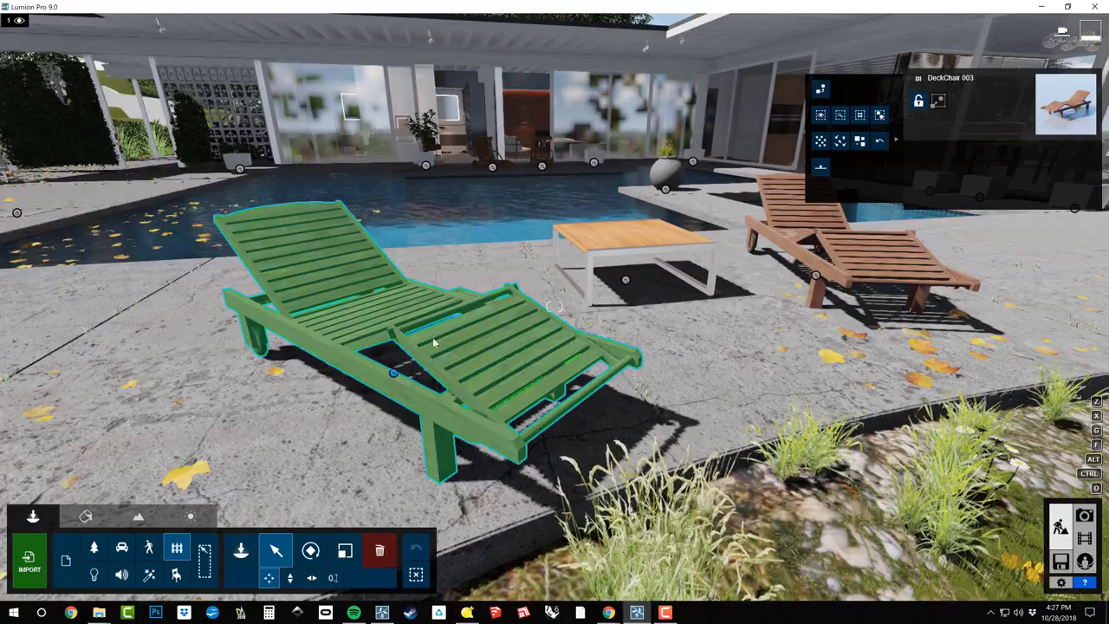
Select the deck chair on the far side of the table and find it in the Outdoor Library
{"action": "right_click_drag", "start_coordinate": [469, 330], "coordinate": [557, 343]}
{"action": "left_click", "coordinate": [763, 236]}
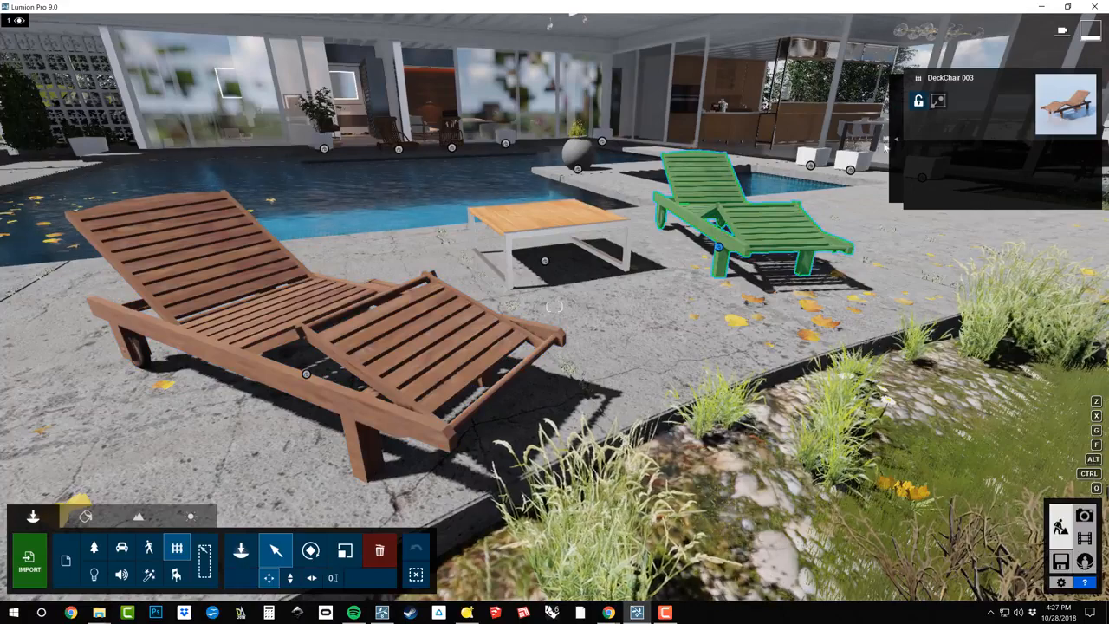
{"action": "left_click", "coordinate": [918, 78]}
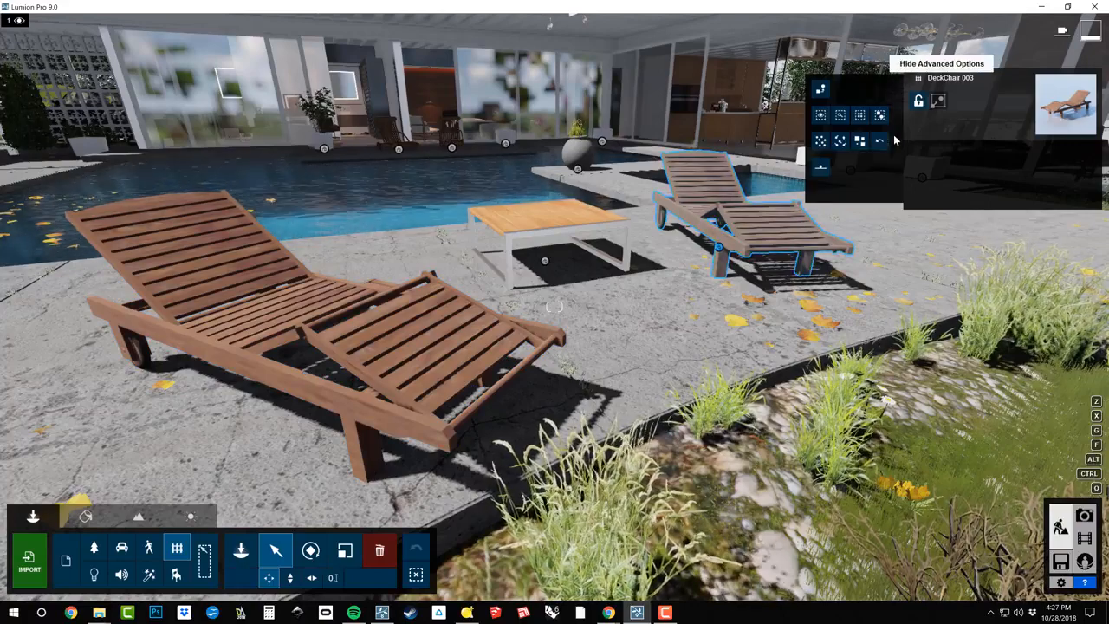
{"action": "left_click", "coordinate": [843, 116]}
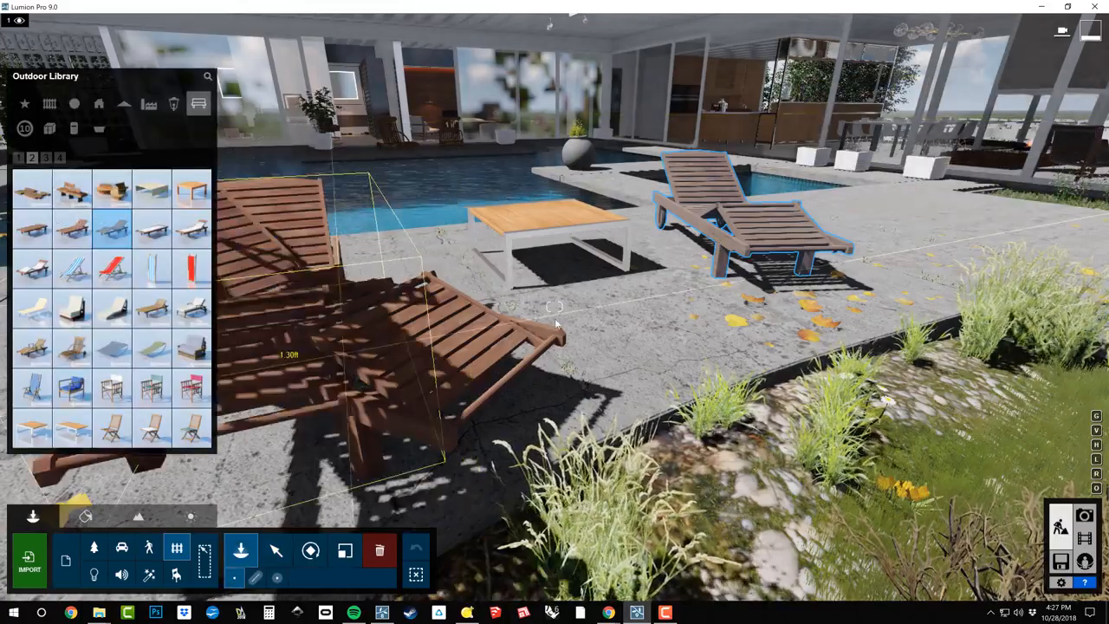
Place another DeckChair 003 on the patio beside the far deck chair, rotated to a similar angle
{"action": "left_click", "coordinate": [609, 270]}
{"action": "right_click_drag", "start_coordinate": [806, 251], "coordinate": [613, 284]}
{"action": "key", "text": "d"}
{"action": "key", "text": "d"}
{"action": "key", "text": "s"}
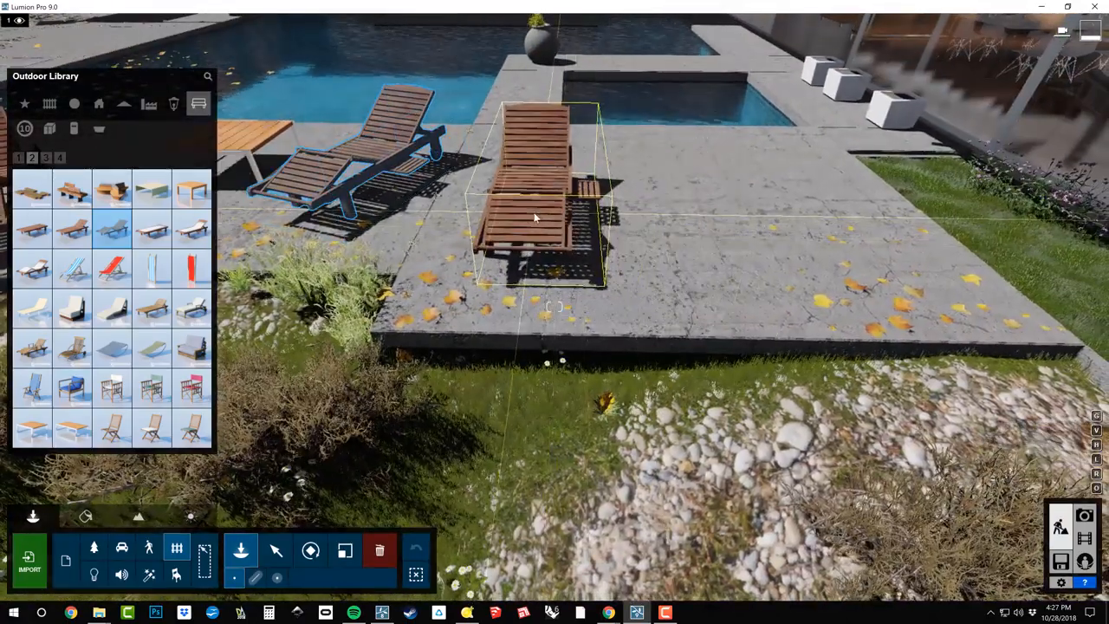
{"action": "left_click", "coordinate": [535, 217]}
{"action": "key", "text": "w"}
{"action": "right_click_drag", "start_coordinate": [538, 218], "coordinate": [514, 229]}
{"action": "key", "text": "r"}
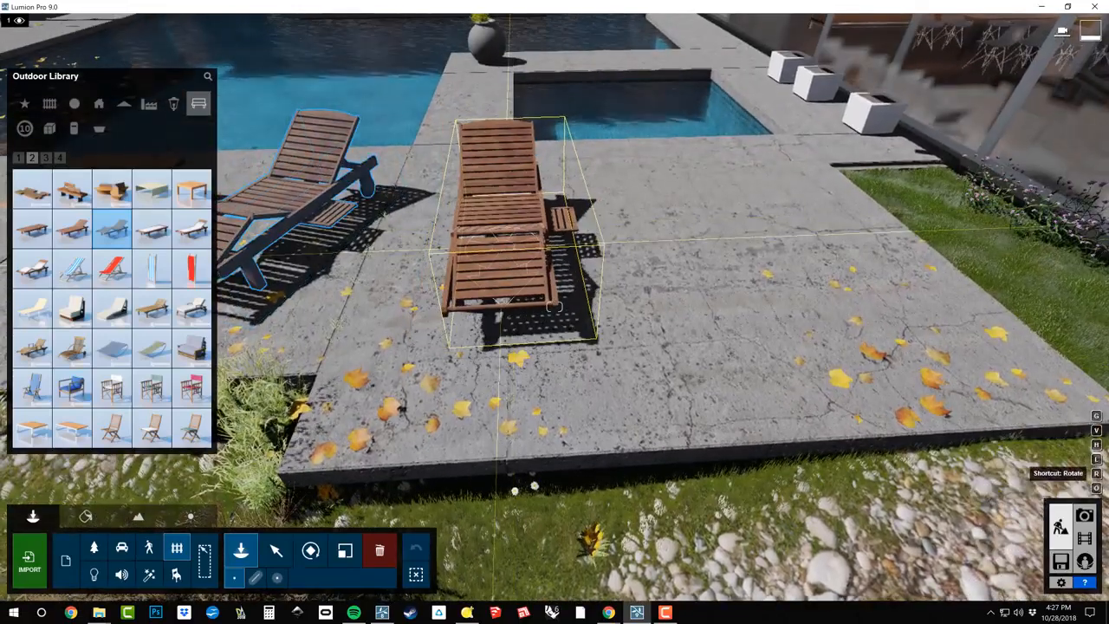
{"action": "left_click", "coordinate": [482, 247]}
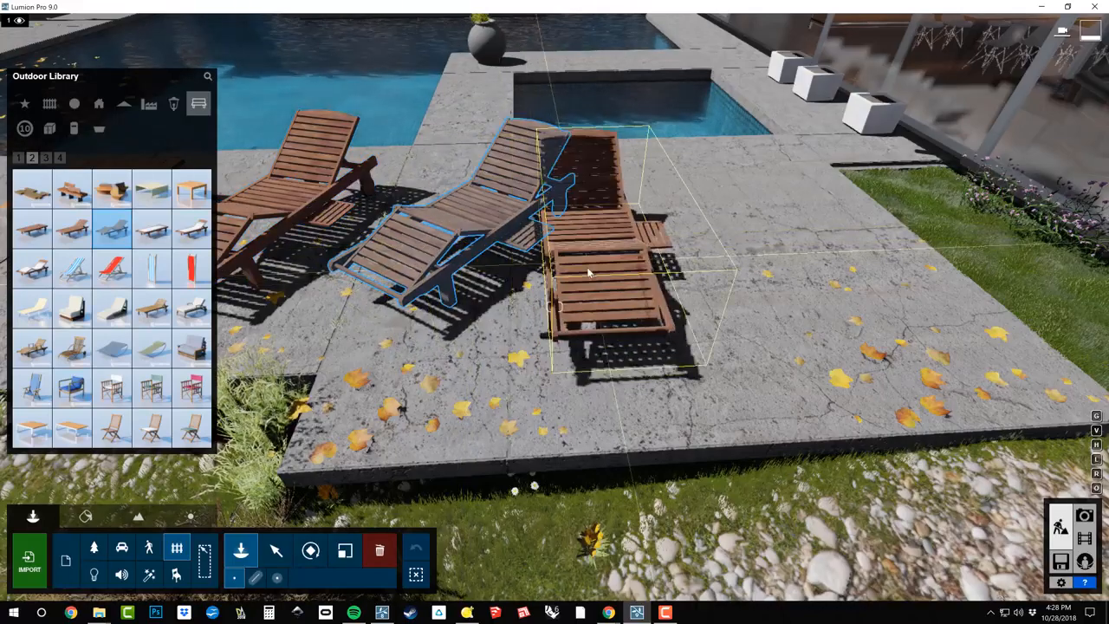
Place two more deck chairs at different angles along the patio towards the lawn and end placement
{"action": "key", "text": "r"}
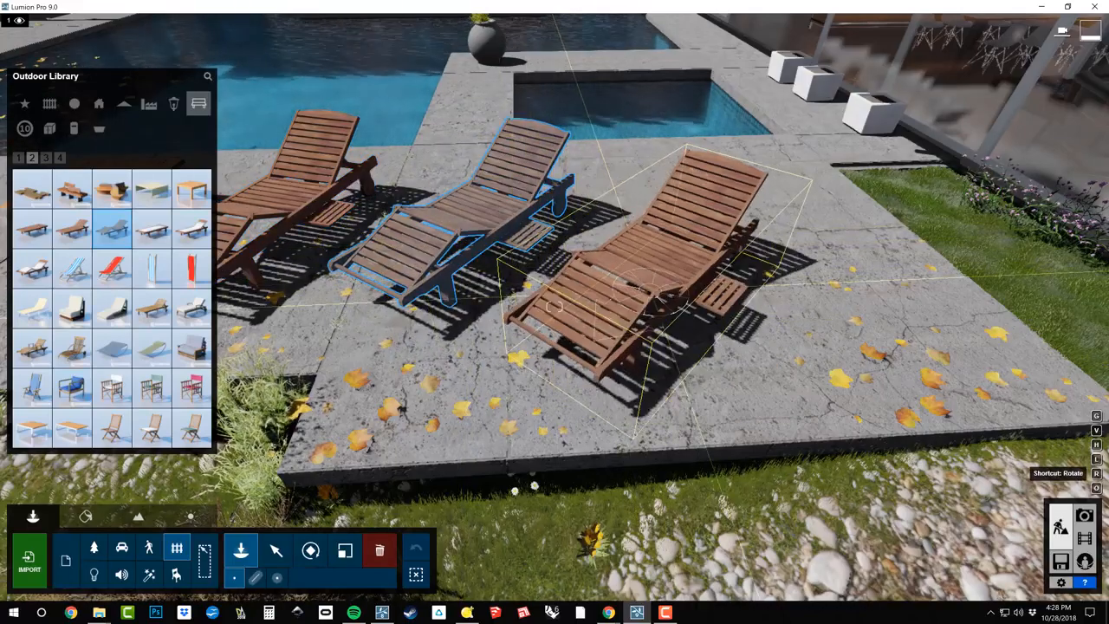
{"action": "left_click", "coordinate": [651, 295]}
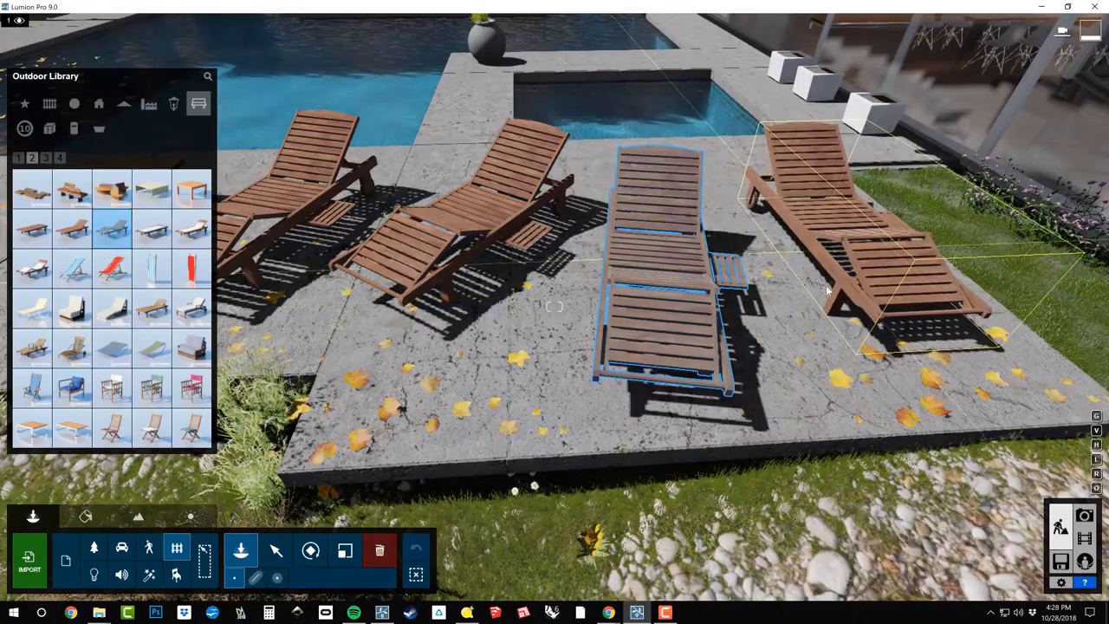
{"action": "left_click", "coordinate": [828, 290]}
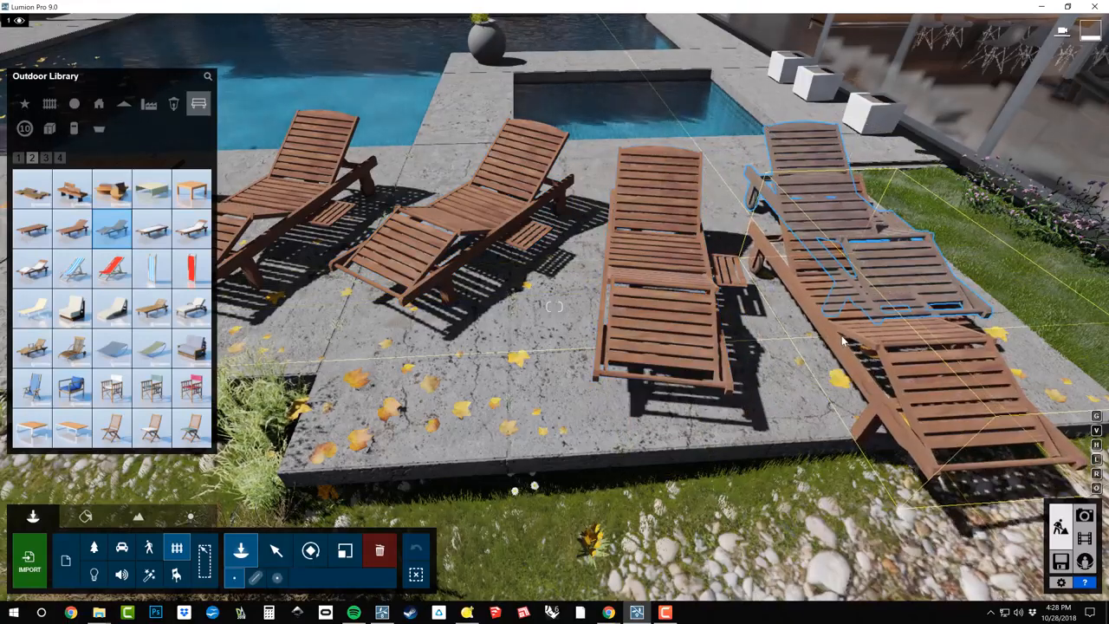
{"action": "key", "text": "Escape"}
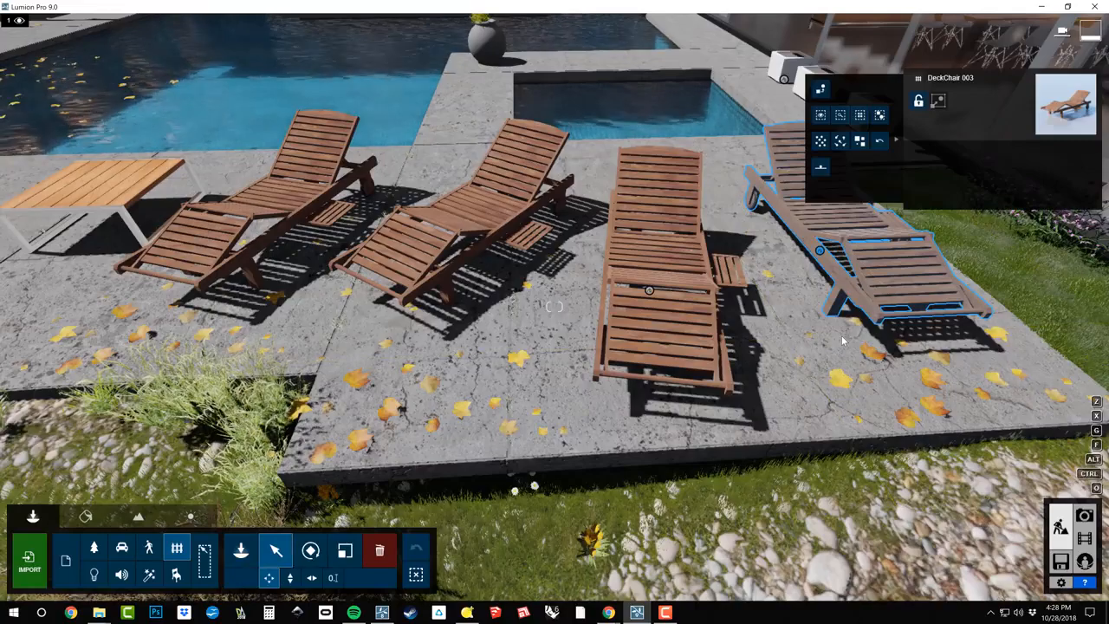
Select the three newly placed deck chairs in rotate mode and show the advanced option for spacing objects evenly
{"action": "right_click_drag", "start_coordinate": [834, 345], "coordinate": [971, 239]}
{"action": "right_click_drag", "start_coordinate": [554, 307], "coordinate": [584, 346]}
{"action": "key", "text": "r"}
{"action": "key", "text": "e"}
{"action": "right_click_drag", "start_coordinate": [572, 411], "coordinate": [557, 391]}
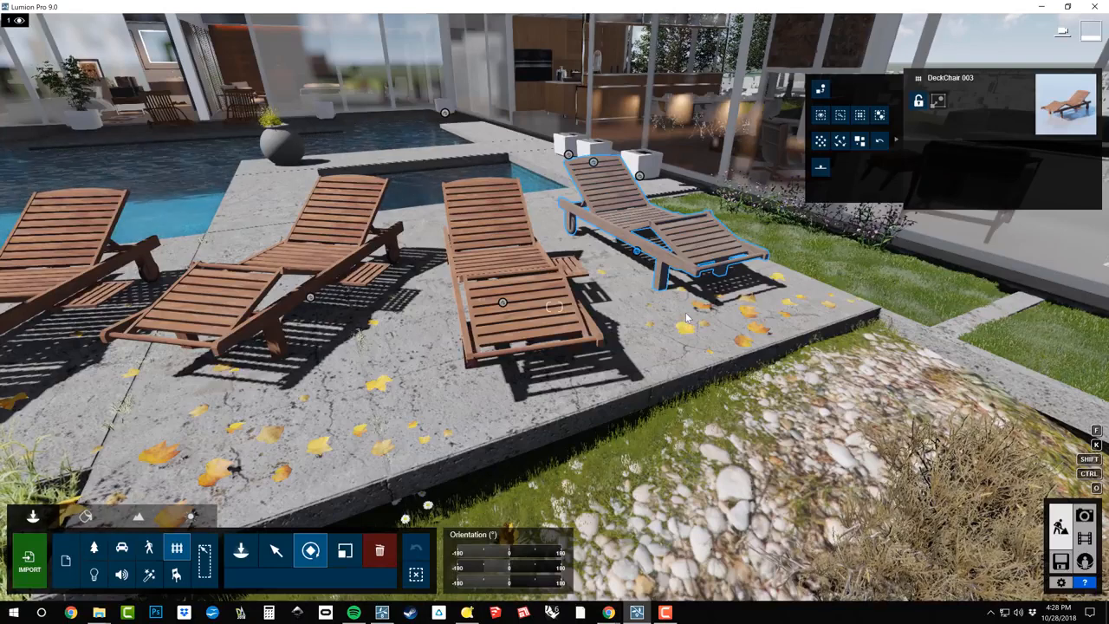
{"action": "left_click", "coordinate": [333, 243]}
{"action": "left_click", "coordinate": [464, 227], "text": "ctrl"}
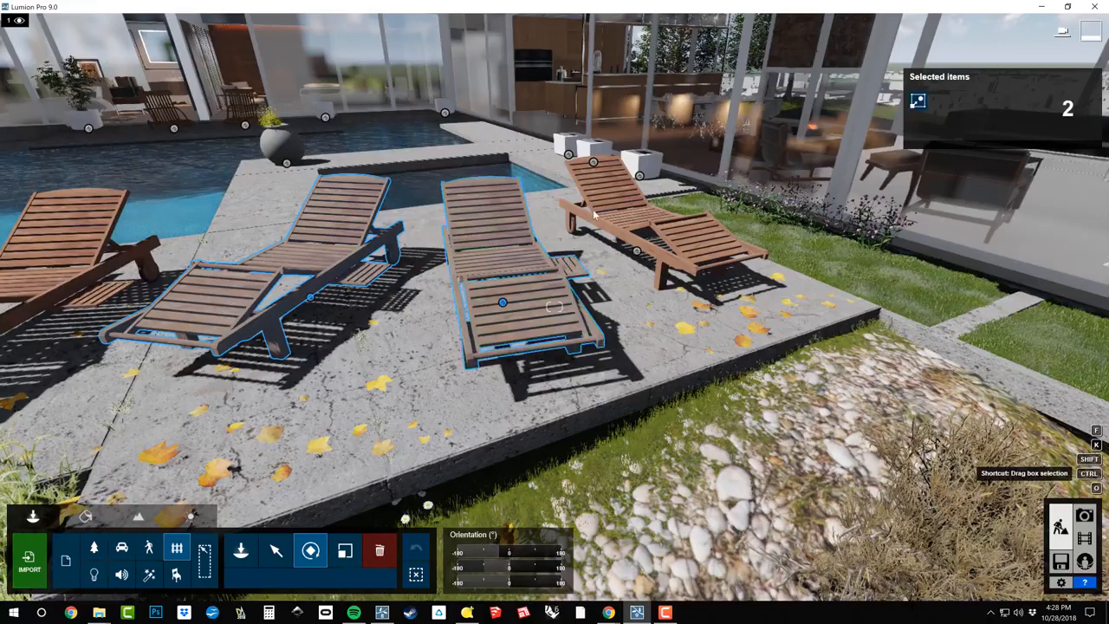
{"action": "left_click", "coordinate": [600, 206], "text": "ctrl"}
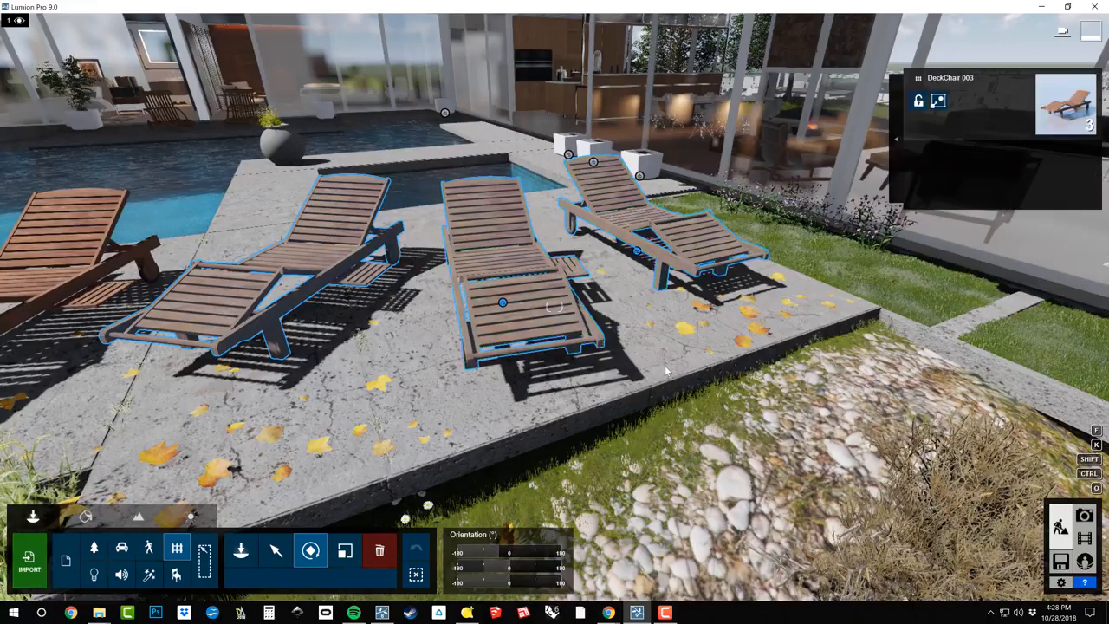
{"action": "left_click", "coordinate": [898, 140]}
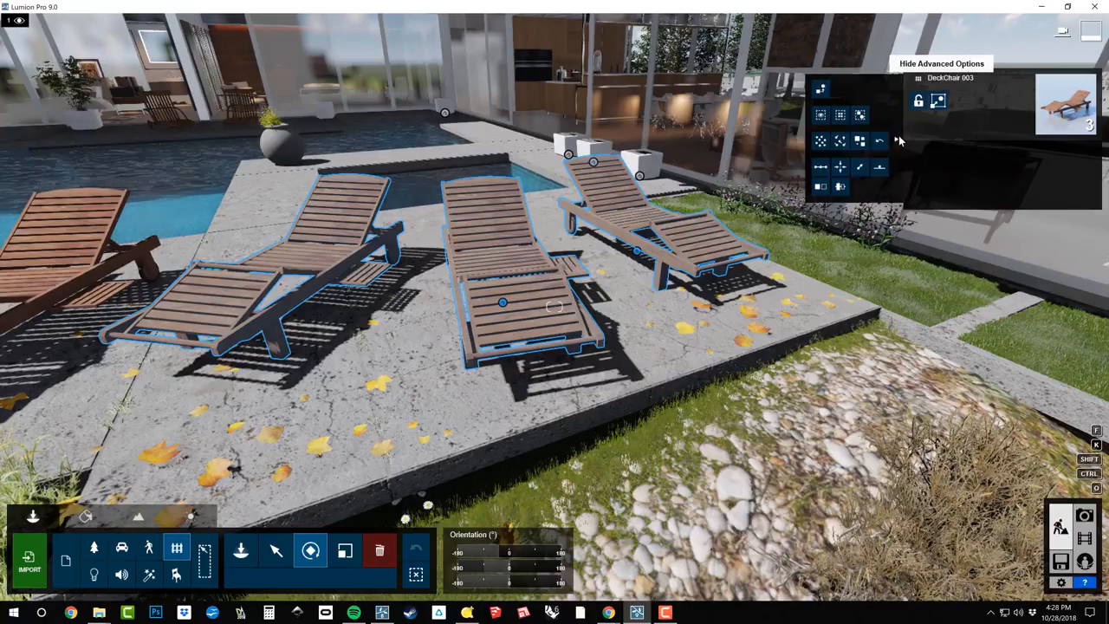
{"action": "left_click", "coordinate": [821, 167]}
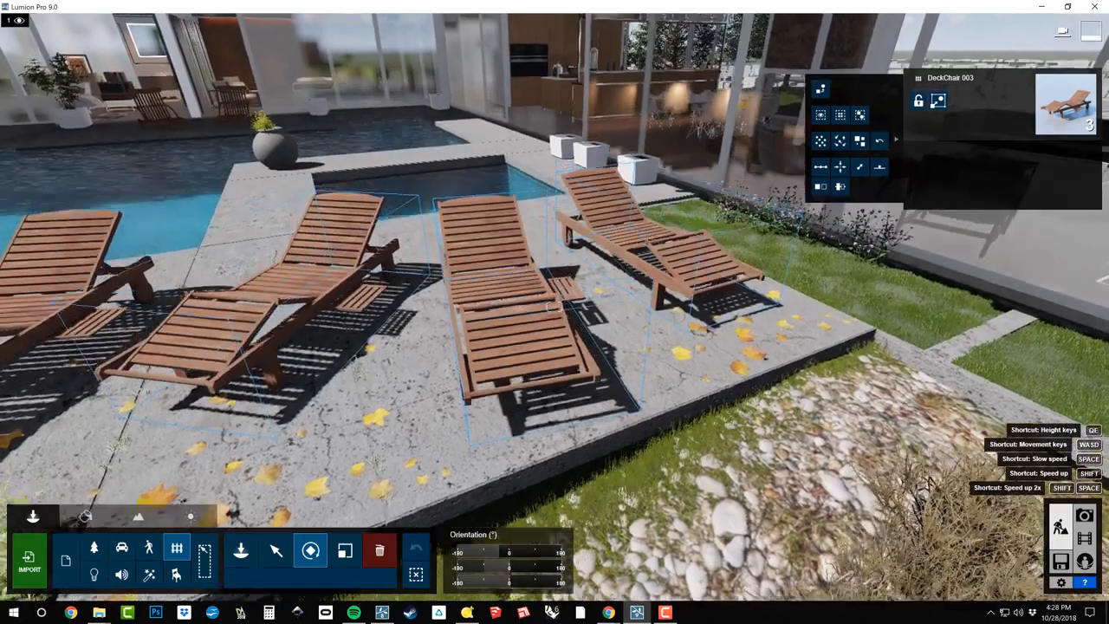
Rotate the three selected deck chairs together and orient them towards a common point near the patio's edge
{"action": "key", "text": "q"}
{"action": "right_click_drag", "start_coordinate": [554, 307], "coordinate": [555, 420]}
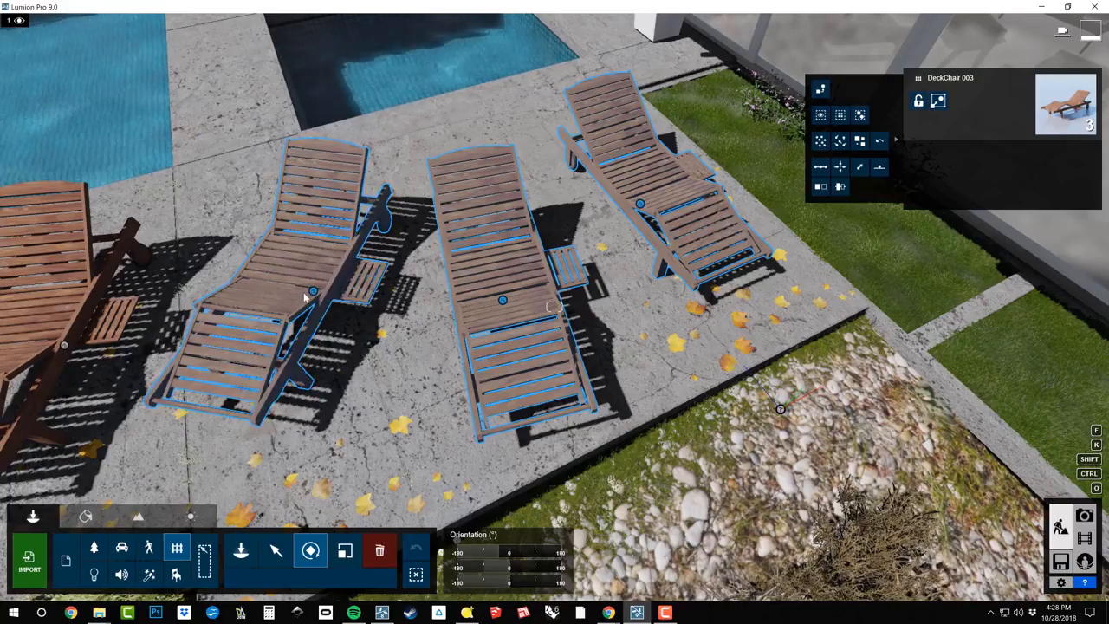
{"action": "left_click_drag", "start_coordinate": [314, 292], "coordinate": [305, 320]}
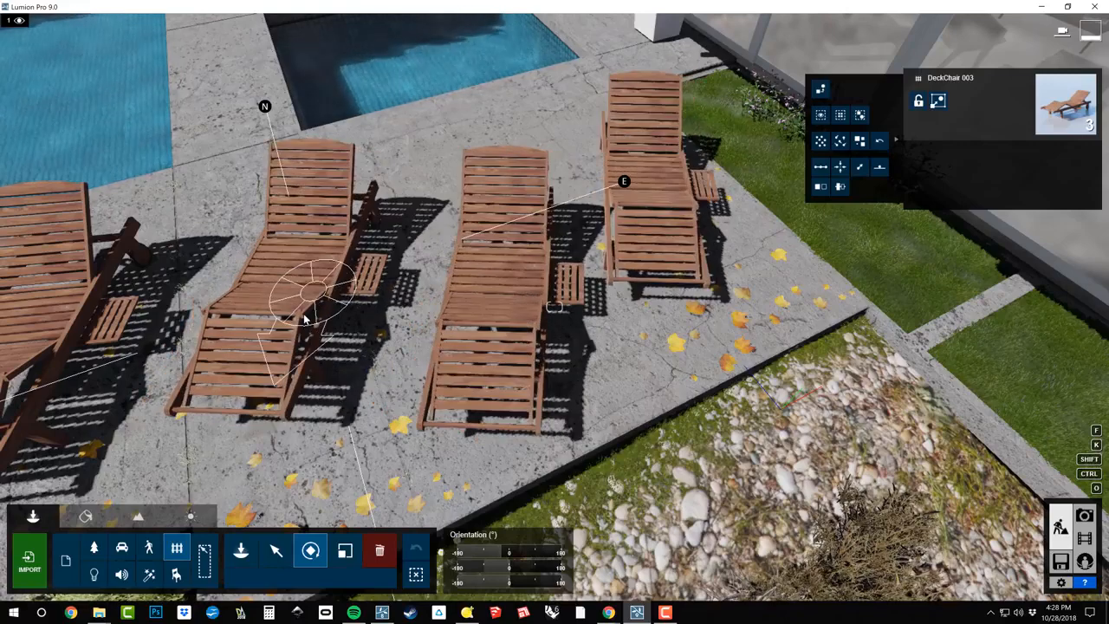
{"action": "left_click_drag", "start_coordinate": [305, 320], "coordinate": [639, 572]}
{"action": "key", "text": "k"}
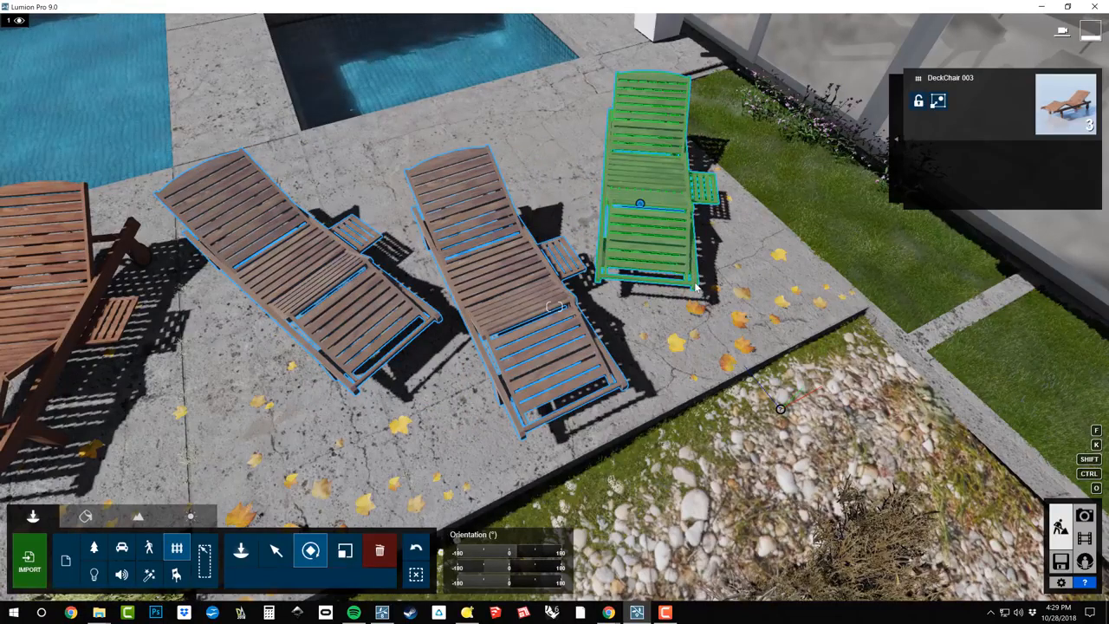
Randomize the rotation of the three selected deck chairs several times
{"action": "left_click", "coordinate": [897, 139]}
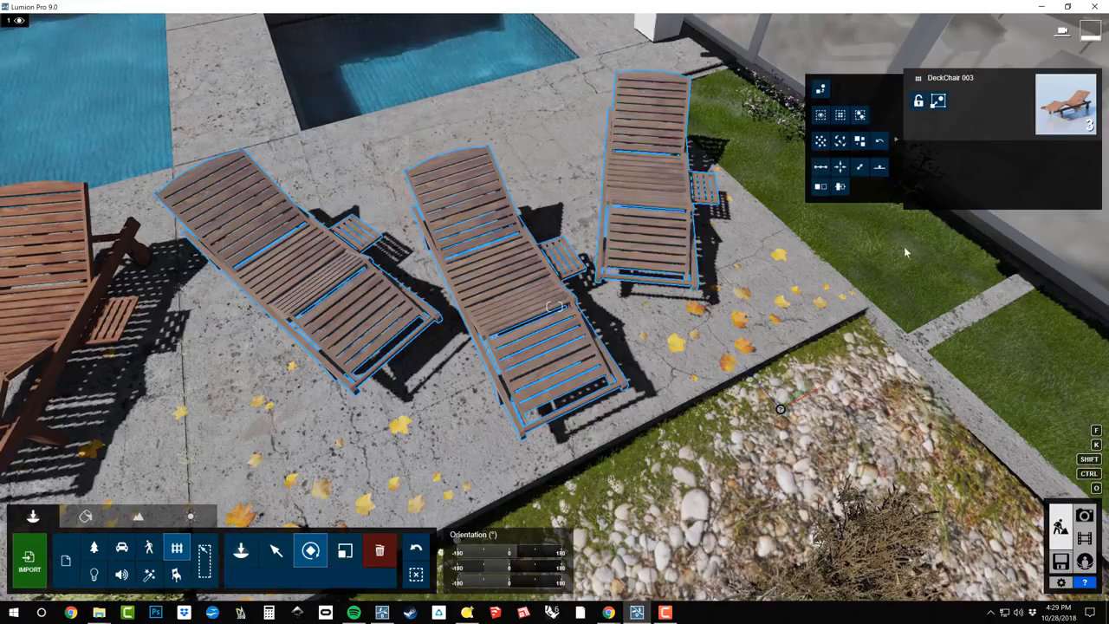
{"action": "left_click", "coordinate": [838, 142]}
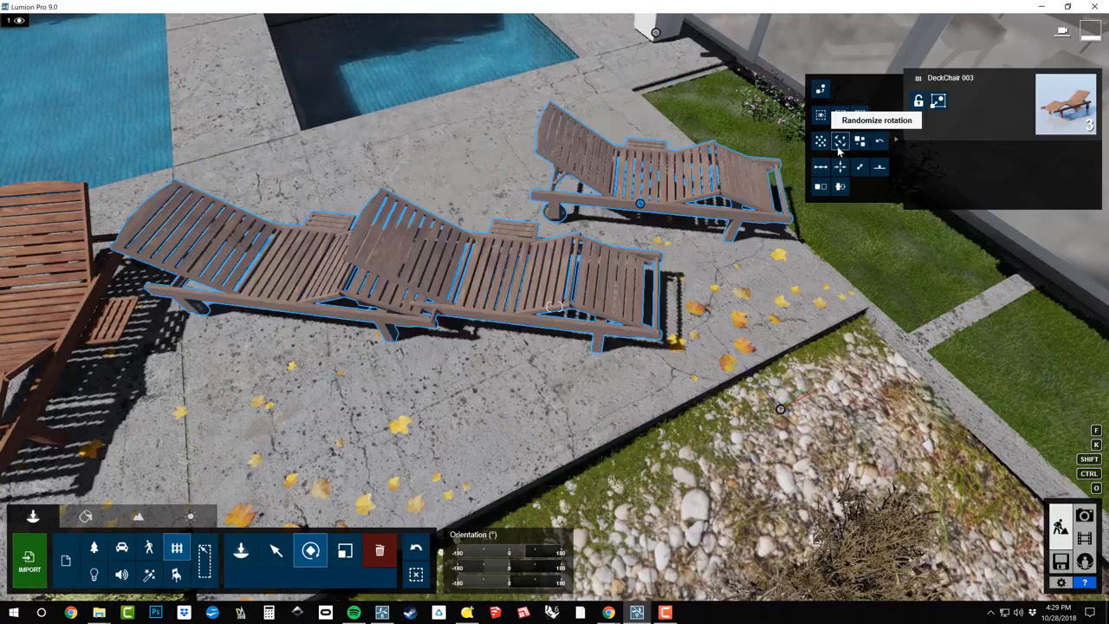
{"action": "left_click", "coordinate": [837, 144]}
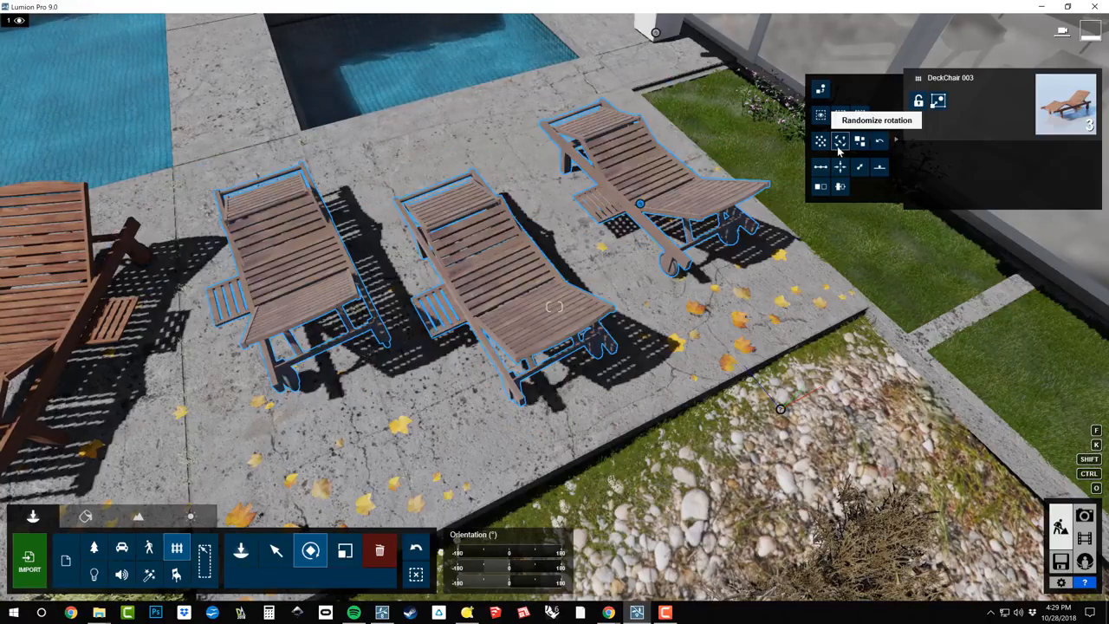
{"action": "left_click", "coordinate": [837, 144]}
{"action": "left_click", "coordinate": [837, 144]}
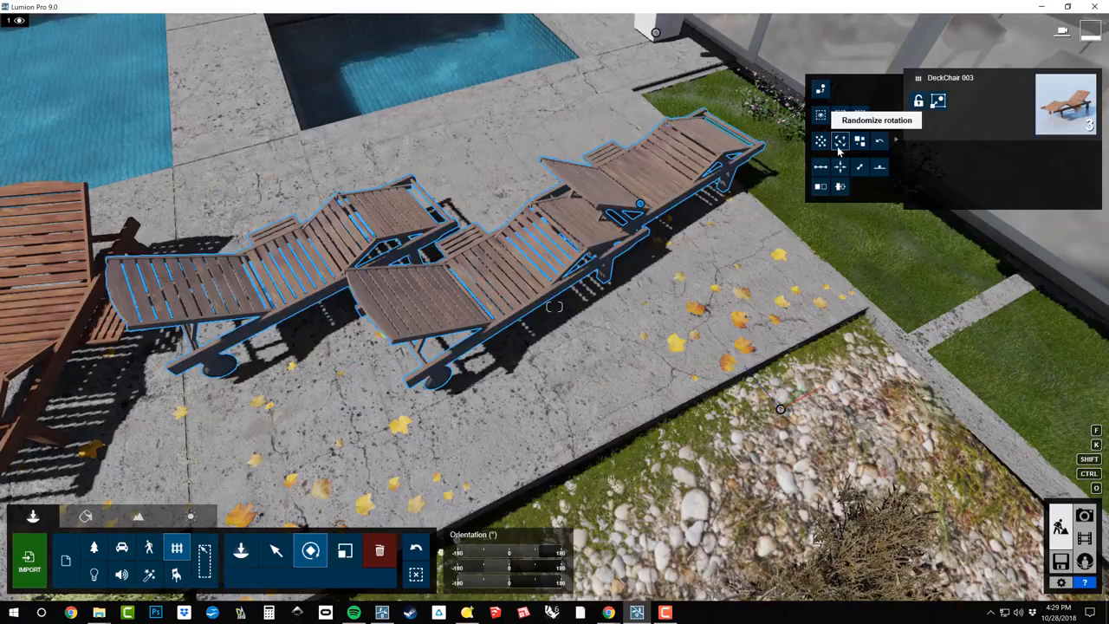
{"action": "left_click", "coordinate": [838, 144]}
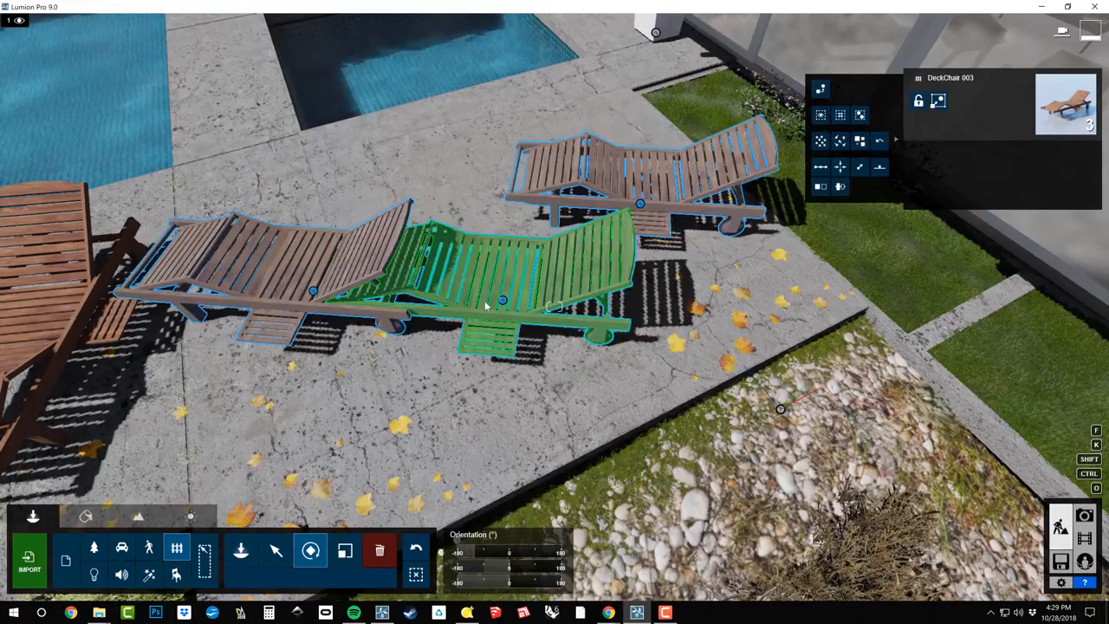
Rotate the three deck chairs out of their random orientation, turning their foot ends towards the pebble bed
{"action": "left_click_drag", "start_coordinate": [503, 302], "coordinate": [880, 302]}
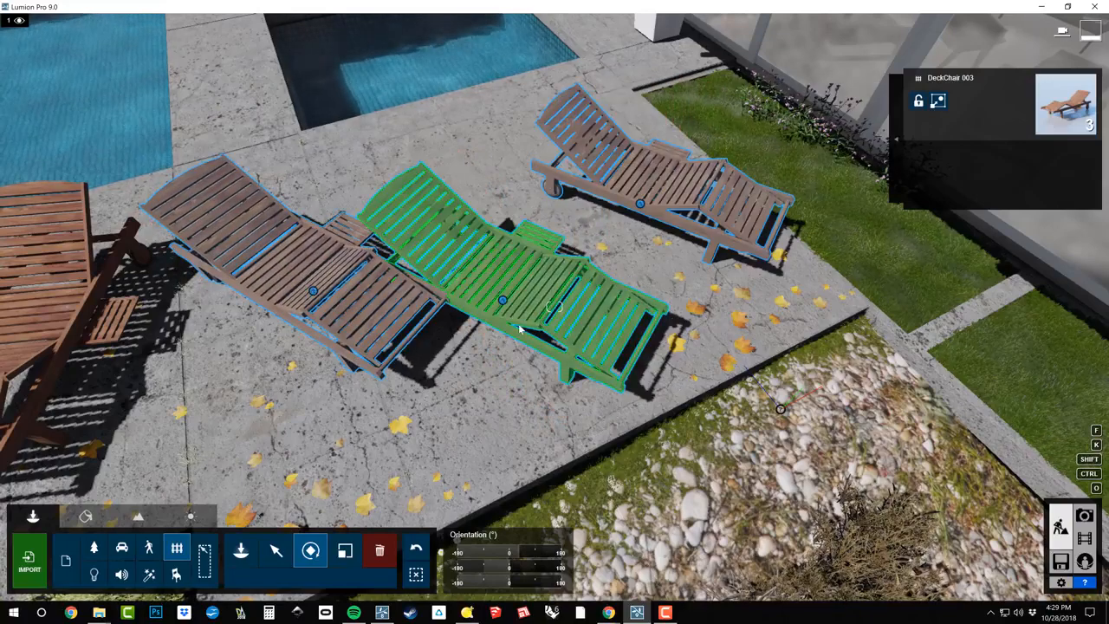
{"action": "left_click_drag", "start_coordinate": [503, 301], "coordinate": [655, 538]}
{"action": "key", "text": "k"}
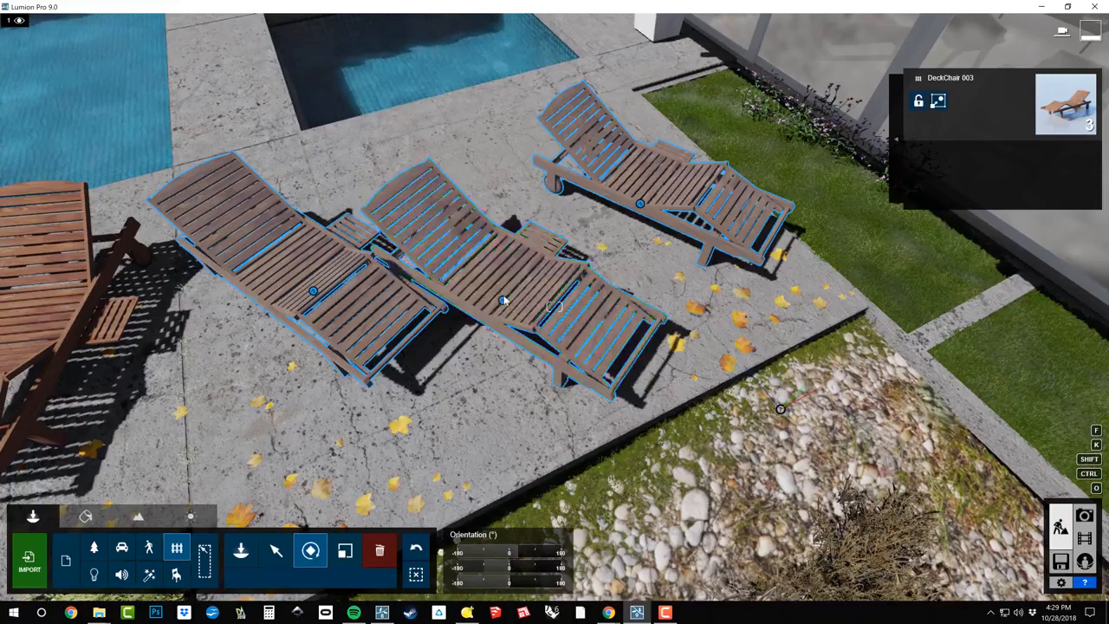
Rotate the three selected deck chairs together and orient them towards common points around the patio
{"action": "left_click_drag", "start_coordinate": [504, 303], "coordinate": [517, 348]}
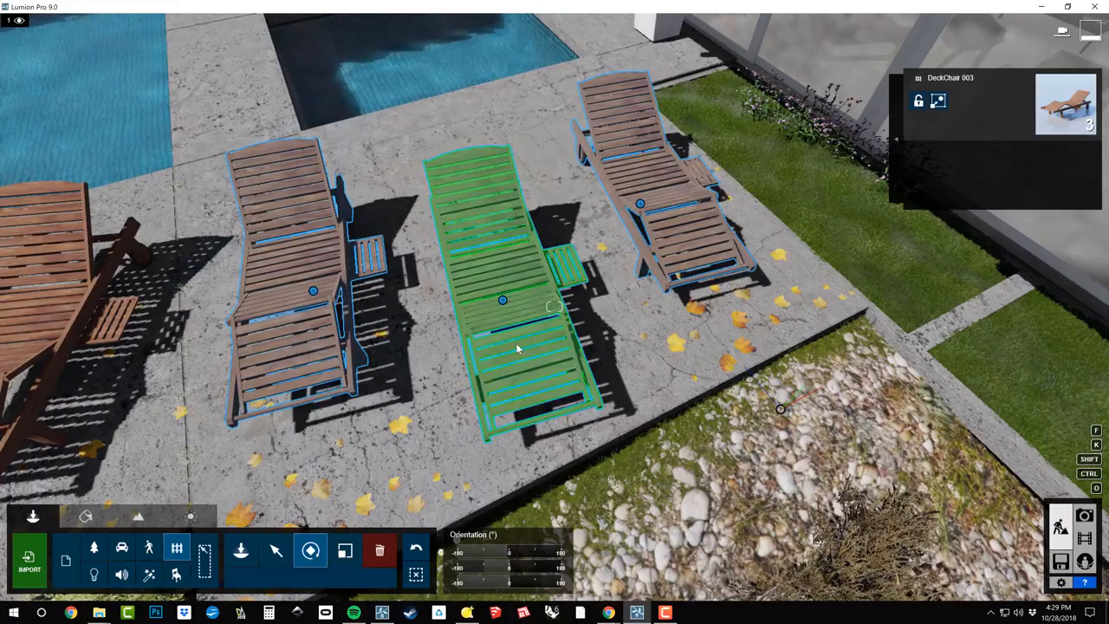
{"action": "key", "text": "k"}
{"action": "left_click_drag", "start_coordinate": [503, 301], "coordinate": [632, 583]}
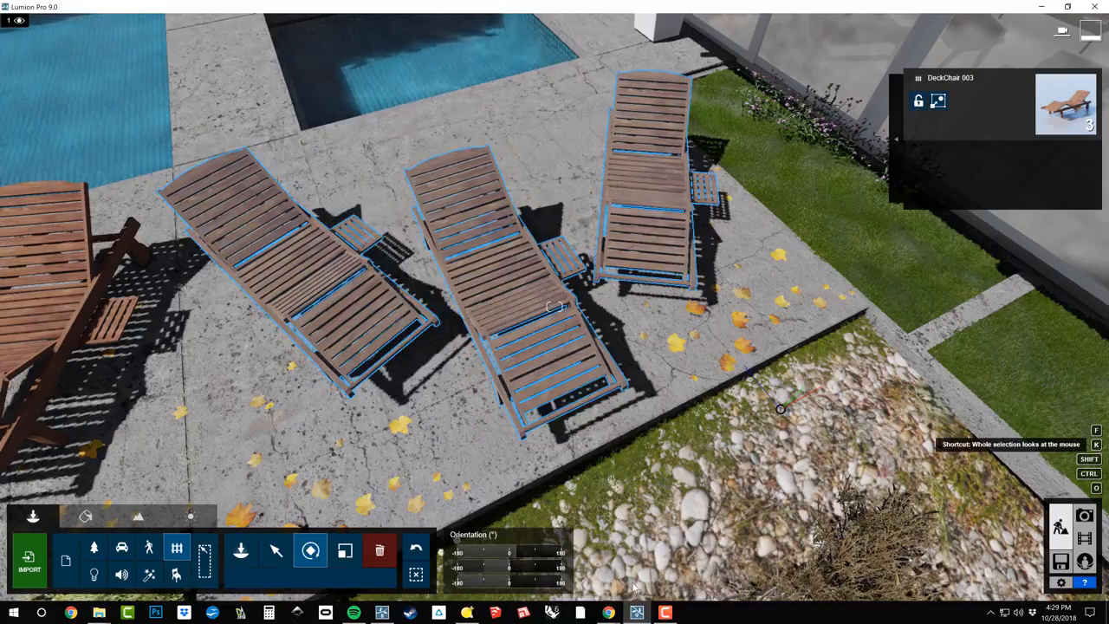
Space the three selected deck chairs evenly
{"action": "left_click", "coordinate": [893, 143]}
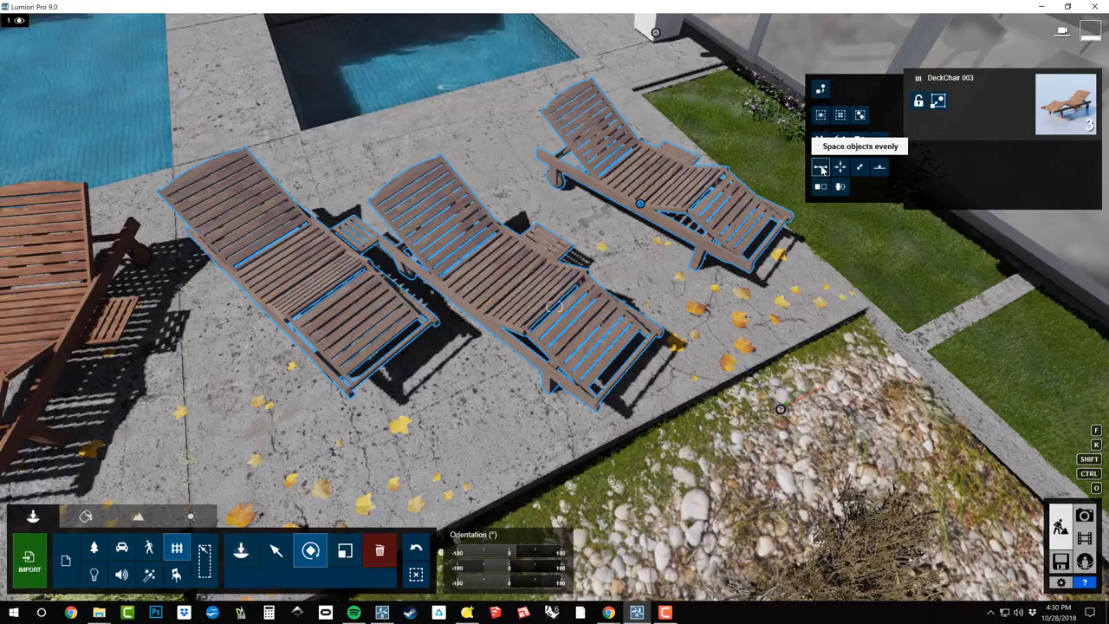
{"action": "left_click", "coordinate": [820, 168]}
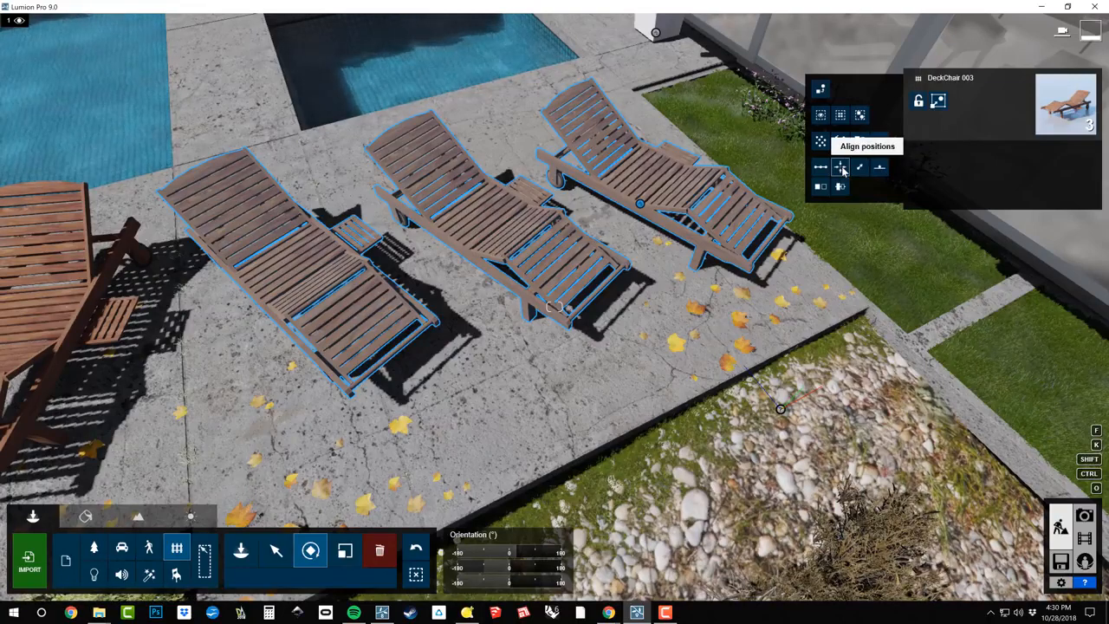
Try aligning the positions of the three deck chairs, undo the alignment and deselect all objects
{"action": "left_click", "coordinate": [842, 170]}
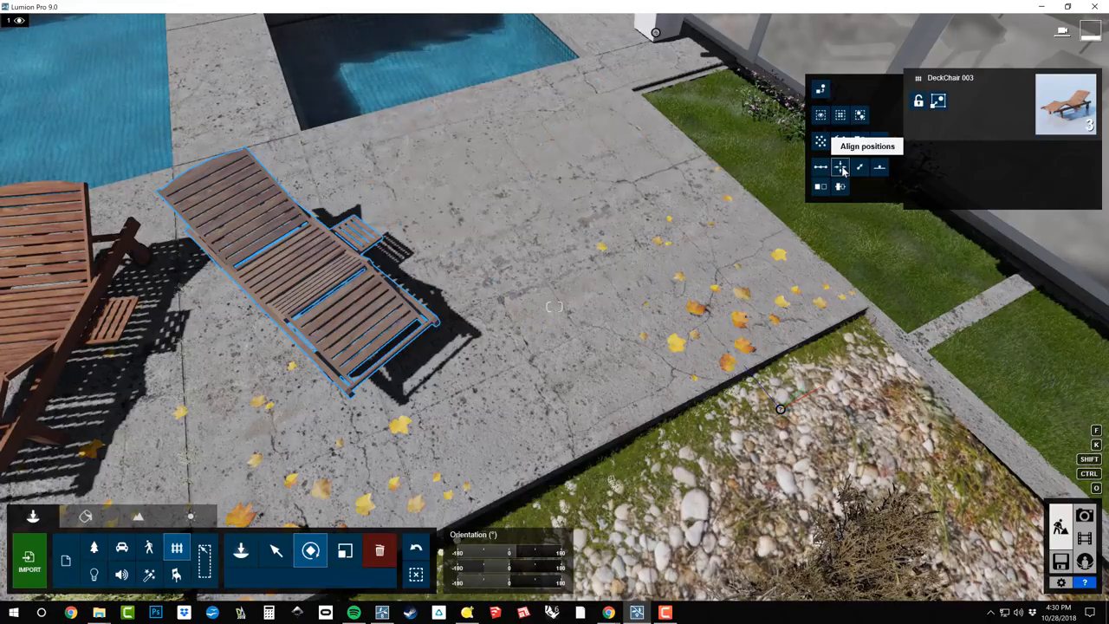
{"action": "left_click", "coordinate": [416, 551]}
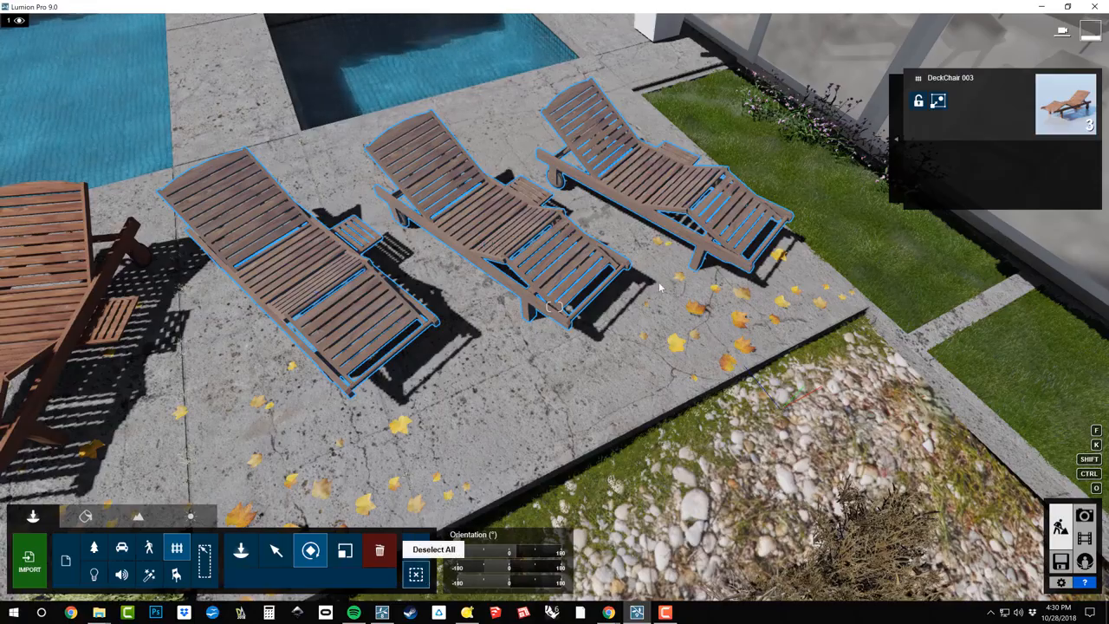
{"action": "left_click", "coordinate": [416, 575]}
In select mode for nature objects, select one Grass Green 005 plant in the pebble bed beside the patio edge
{"action": "right_click_drag", "start_coordinate": [659, 287], "coordinate": [515, 270]}
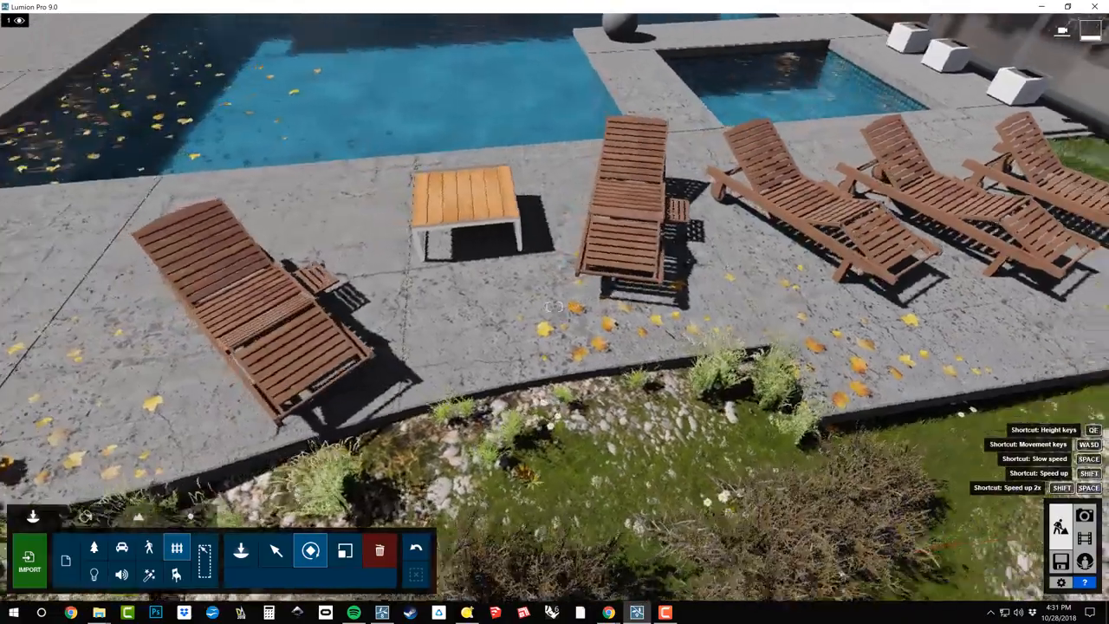
{"action": "key", "text": "a"}
{"action": "right_click_drag", "start_coordinate": [555, 307], "coordinate": [468, 380]}
{"action": "key", "text": "w"}
{"action": "key", "text": "e"}
{"action": "key", "text": "w"}
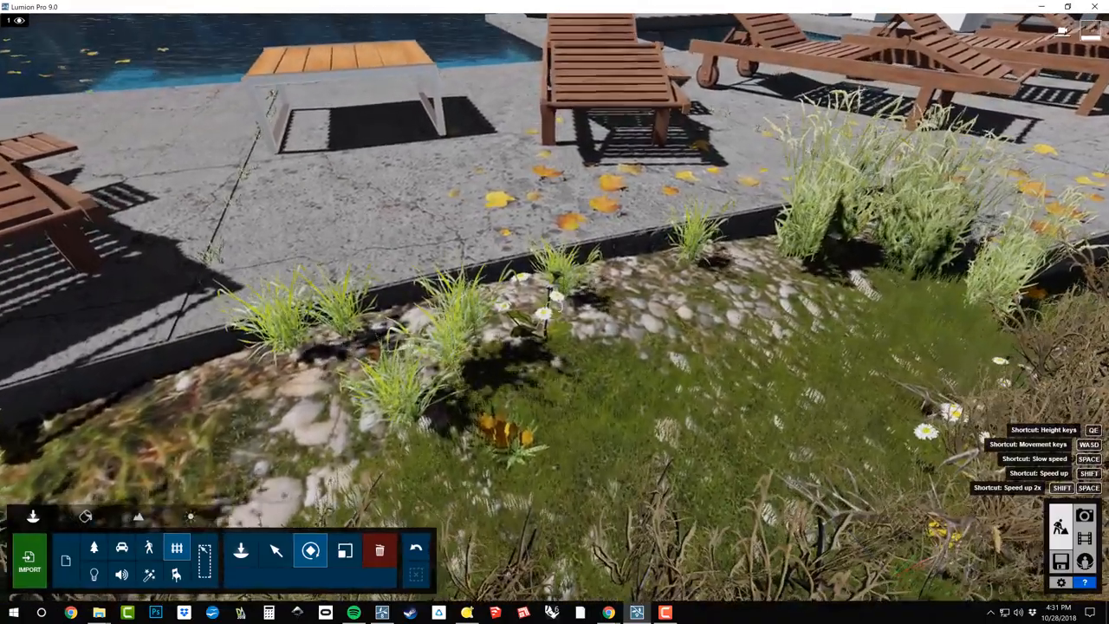
{"action": "right_click_drag", "start_coordinate": [555, 307], "coordinate": [689, 182]}
{"action": "mouse_move", "coordinate": [554, 307]}
{"action": "right_mouse_down"}
{"action": "mouse_move", "coordinate": [528, 302]}
{"action": "mouse_move", "coordinate": [553, 318]}
{"action": "mouse_move", "coordinate": [554, 358]}
{"action": "mouse_move", "coordinate": [606, 312]}
{"action": "mouse_move", "coordinate": [620, 317]}
{"action": "mouse_move", "coordinate": [555, 307]}
{"action": "right_mouse_up"}
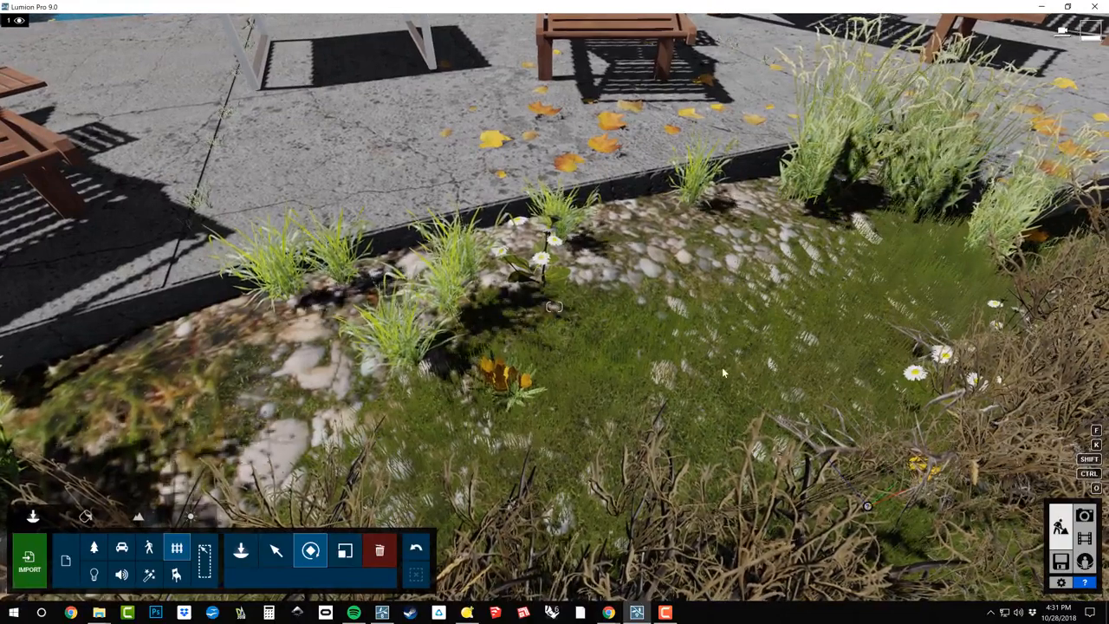
{"action": "left_click", "coordinate": [274, 551]}
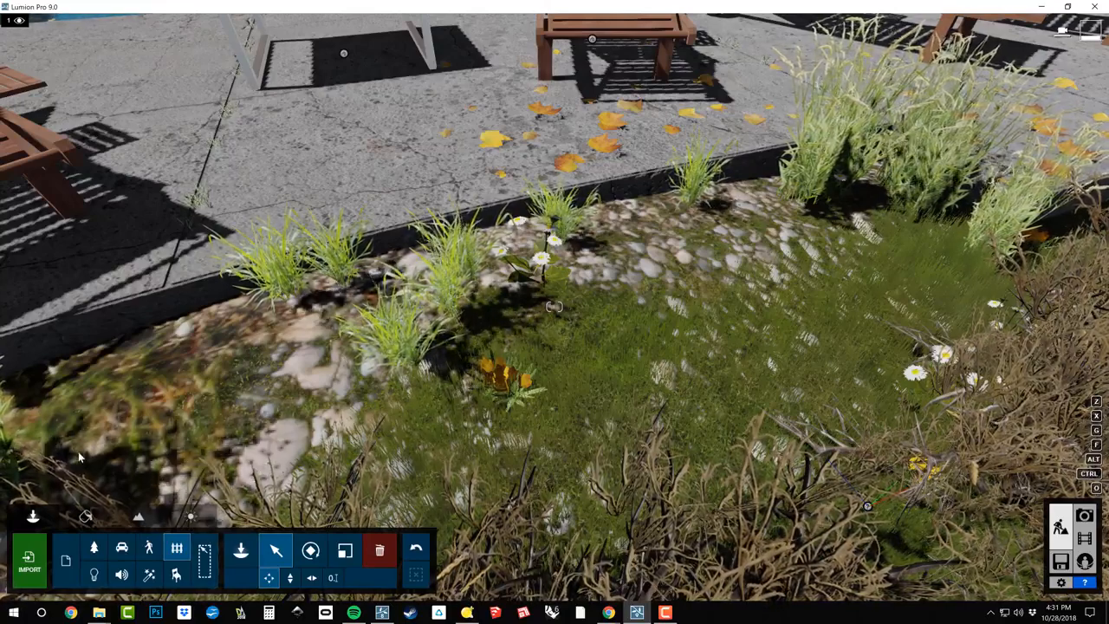
{"action": "left_click", "coordinate": [94, 547]}
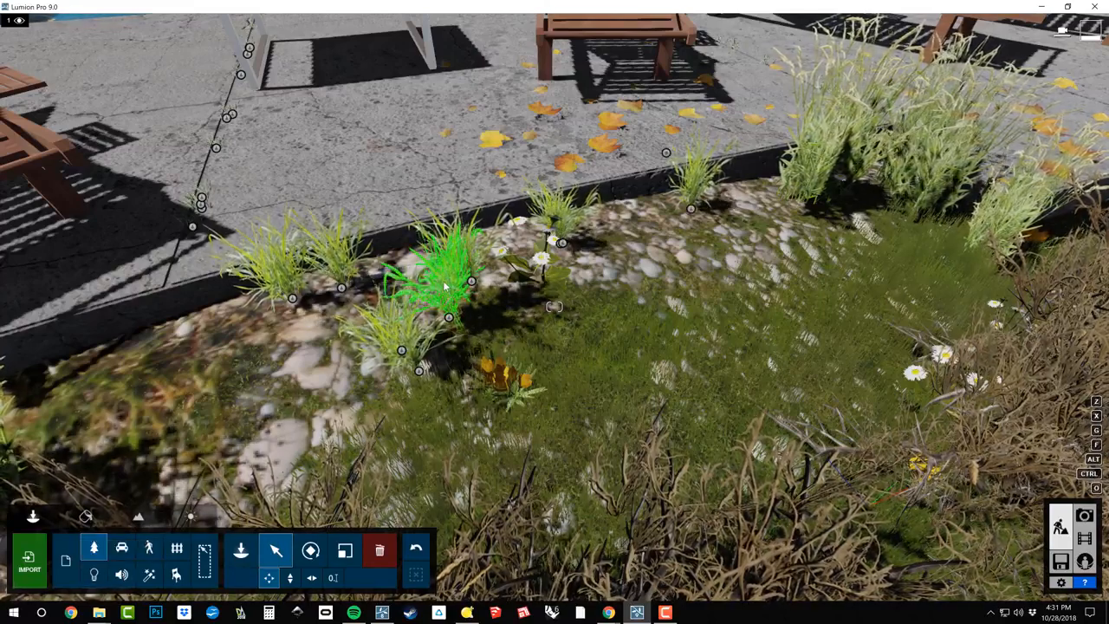
{"action": "left_click", "coordinate": [448, 317]}
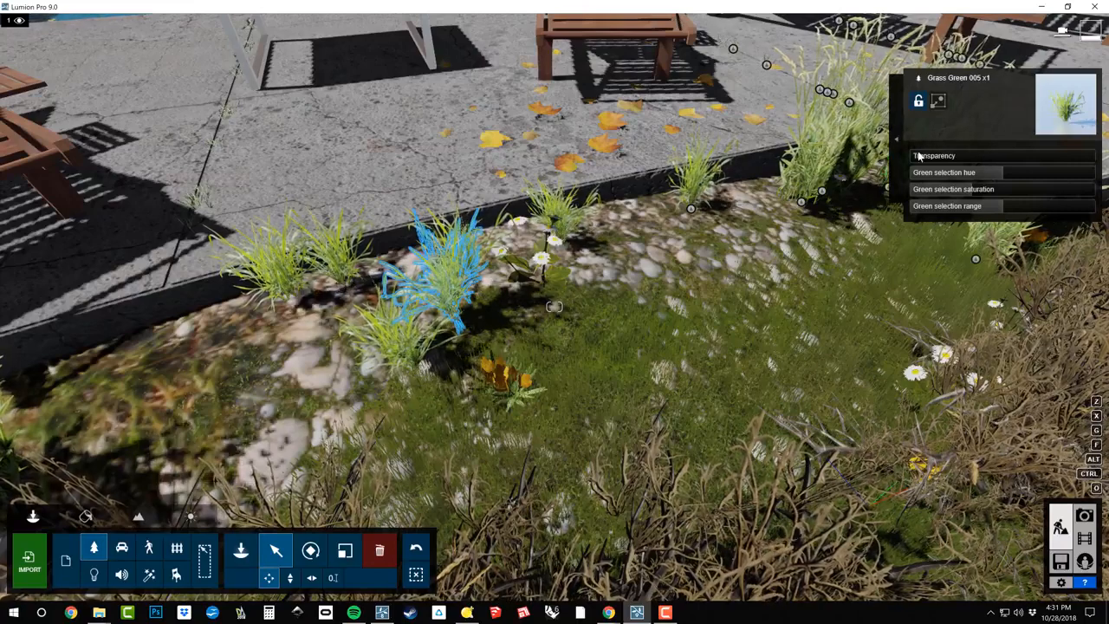
Select all plants identical to the chosen grass, extend the selection to the whole category, and clear it
{"action": "left_click", "coordinate": [896, 136]}
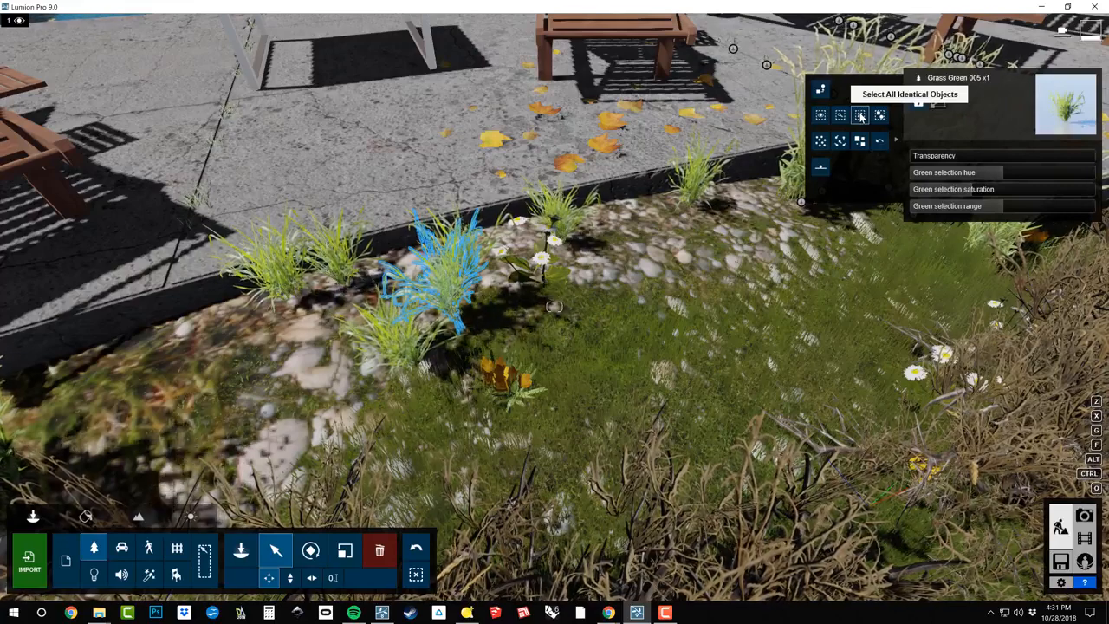
{"action": "left_click", "coordinate": [861, 117]}
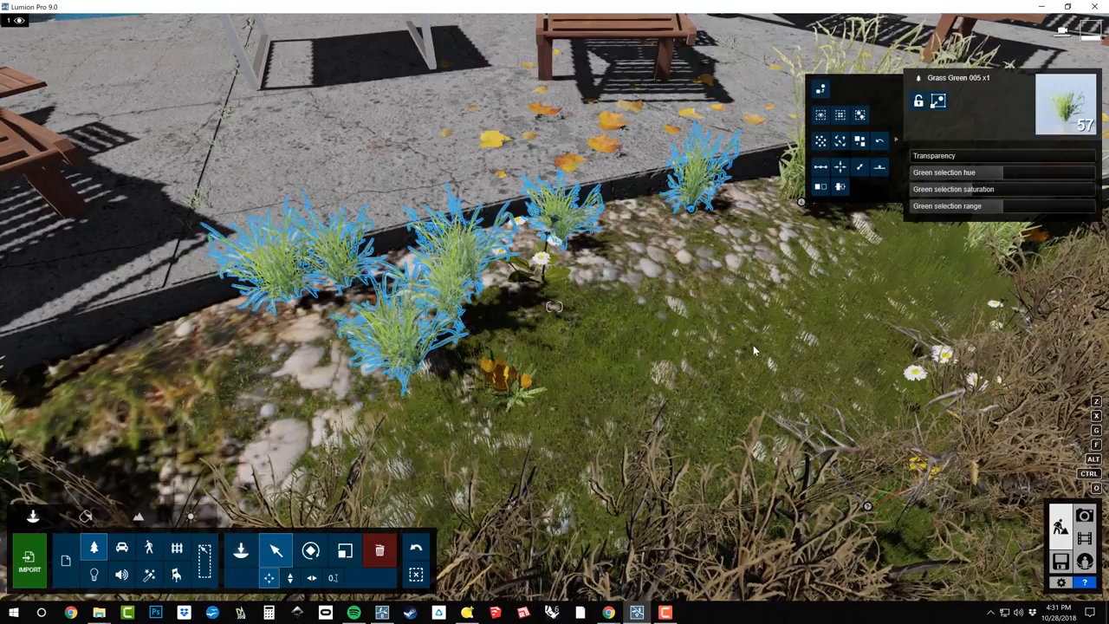
{"action": "left_click", "coordinate": [858, 118]}
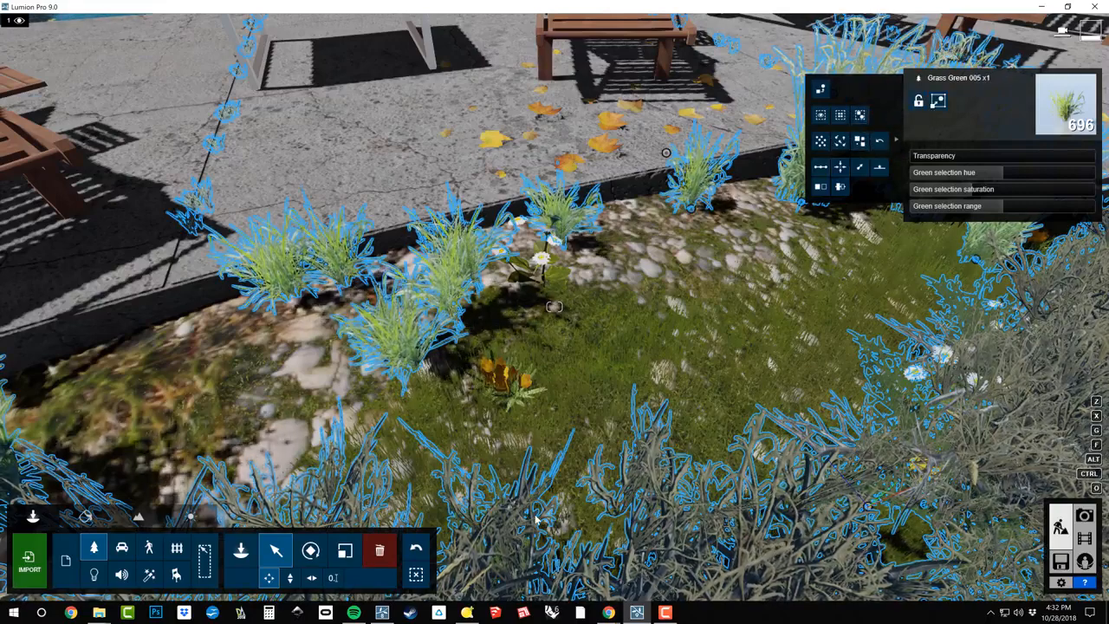
{"action": "left_click", "coordinate": [416, 574]}
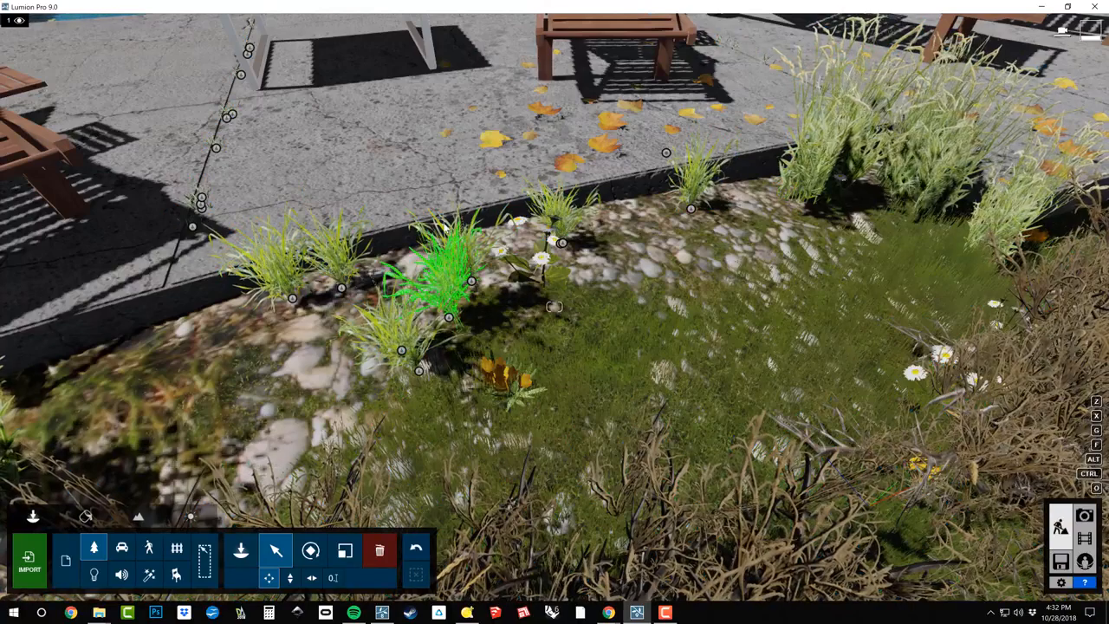
Select the Grass Green 005 plant by the patio edge again together with all identical objects
{"action": "left_click", "coordinate": [449, 318]}
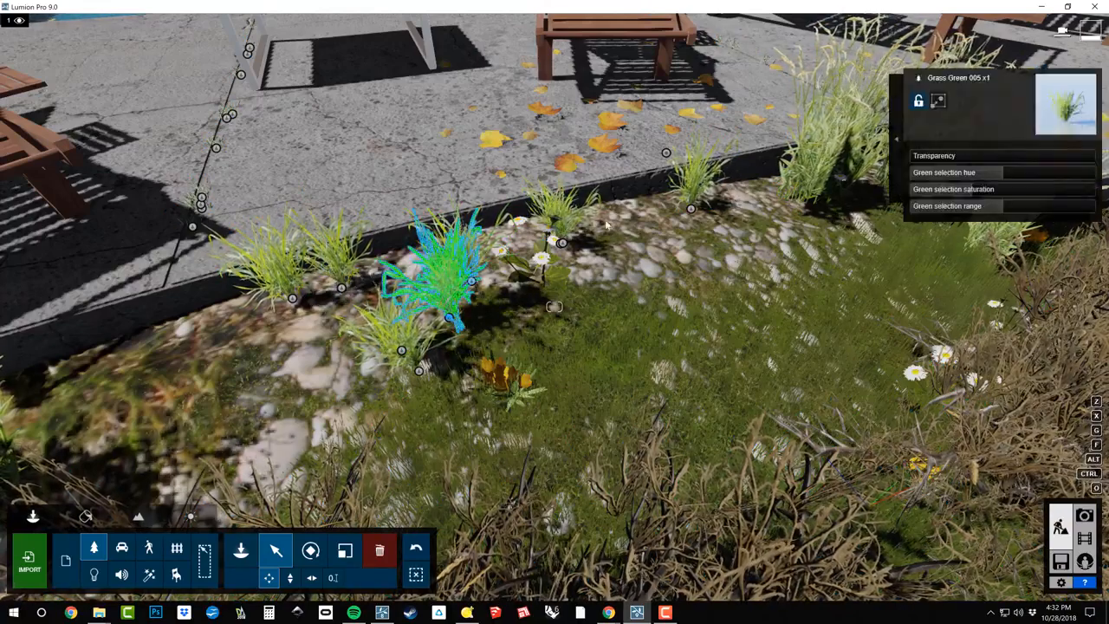
{"action": "left_click", "coordinate": [898, 139]}
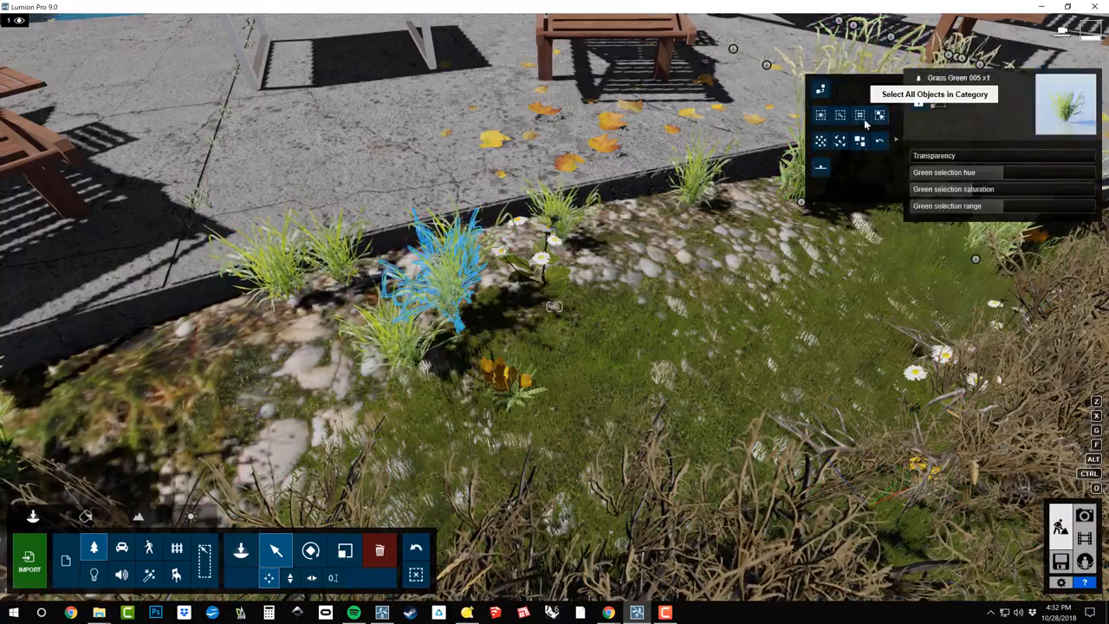
{"action": "left_click", "coordinate": [862, 118]}
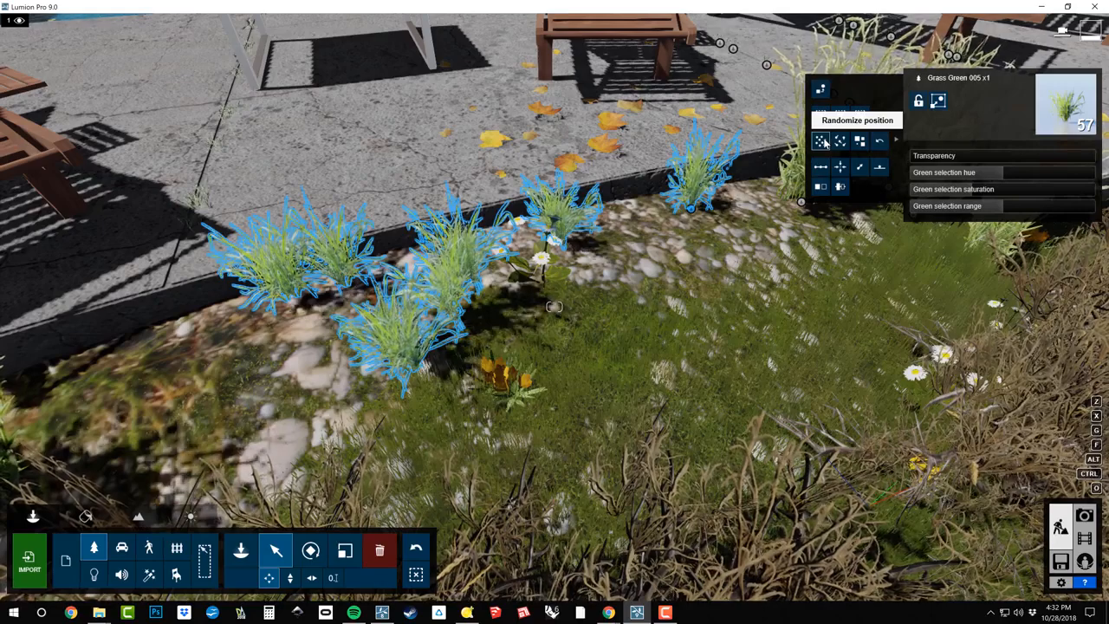
Randomize the position of the selected grass plants and undo that move
{"action": "left_click", "coordinate": [825, 144]}
{"action": "right_click_drag", "start_coordinate": [658, 295], "coordinate": [520, 201]}
{"action": "right_click_drag", "start_coordinate": [683, 467], "coordinate": [665, 451]}
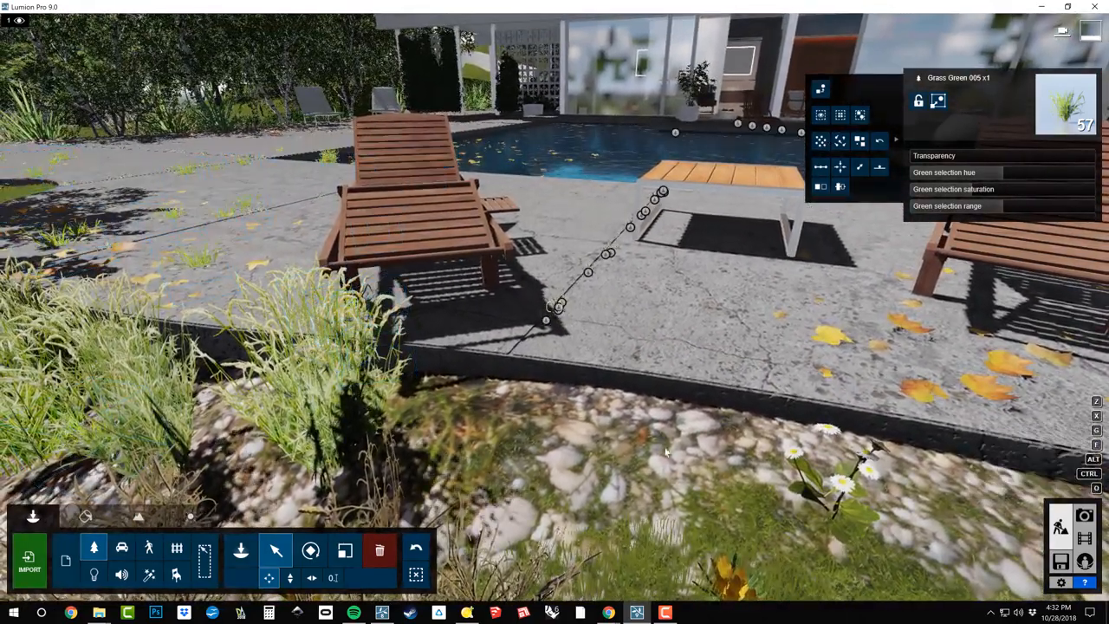
{"action": "left_click", "coordinate": [417, 548]}
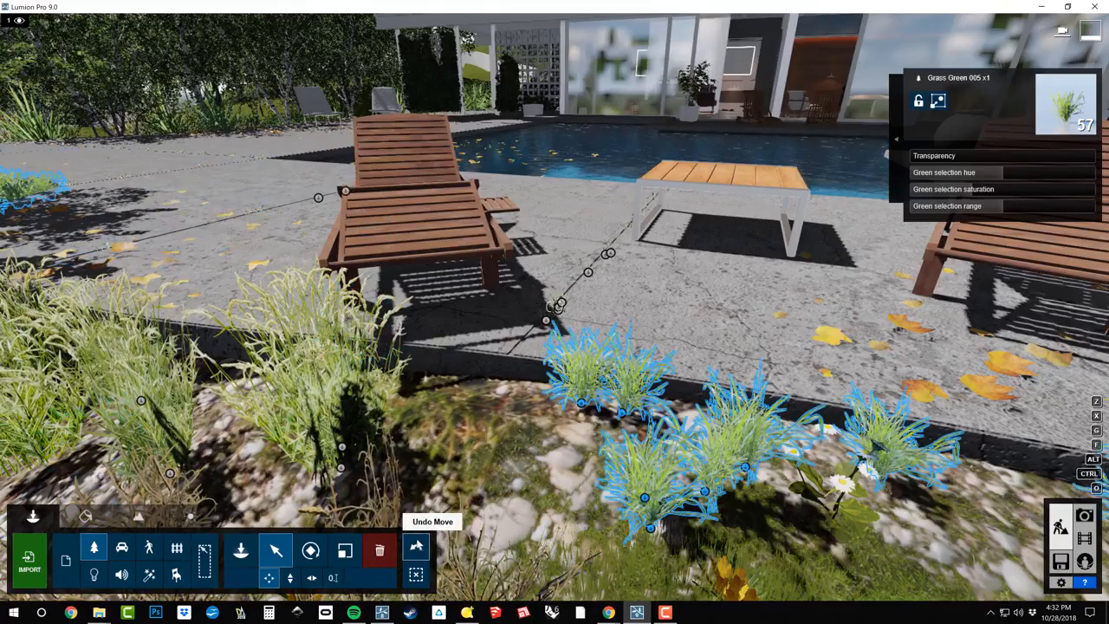
{"action": "right_click_drag", "start_coordinate": [572, 347], "coordinate": [715, 394]}
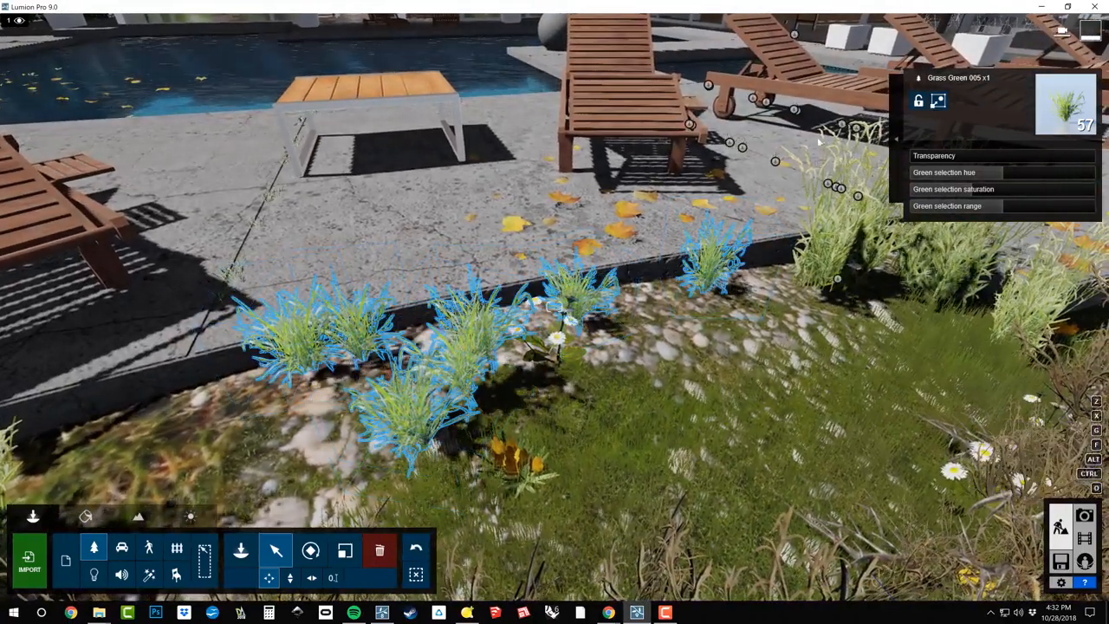
Randomize the rotation and size of the selected grass plants
{"action": "left_click", "coordinate": [898, 136]}
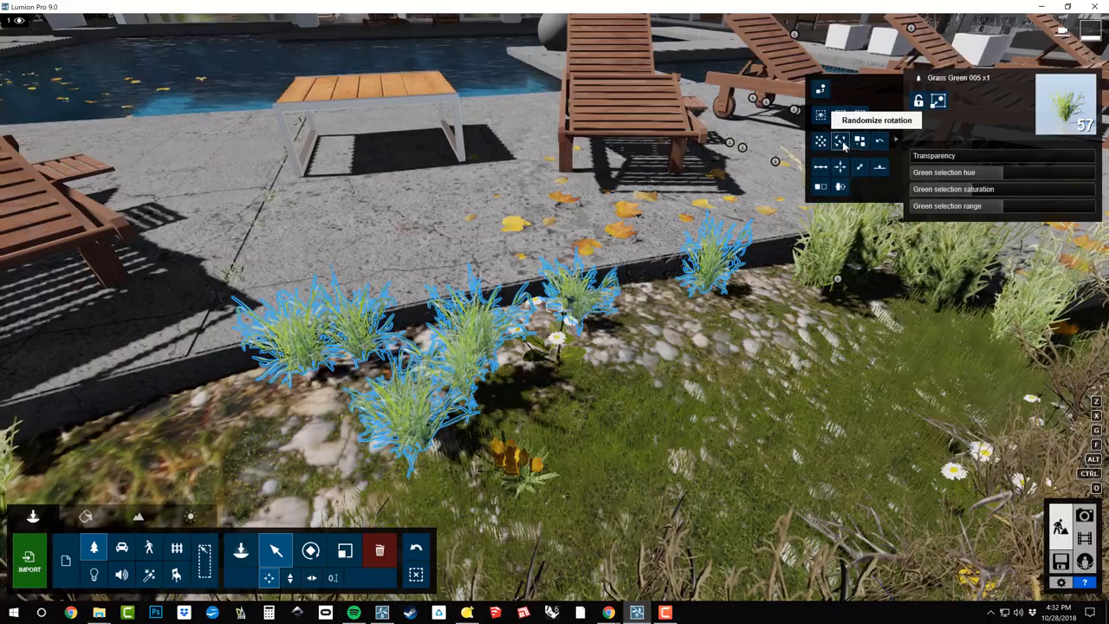
{"action": "left_click", "coordinate": [841, 143]}
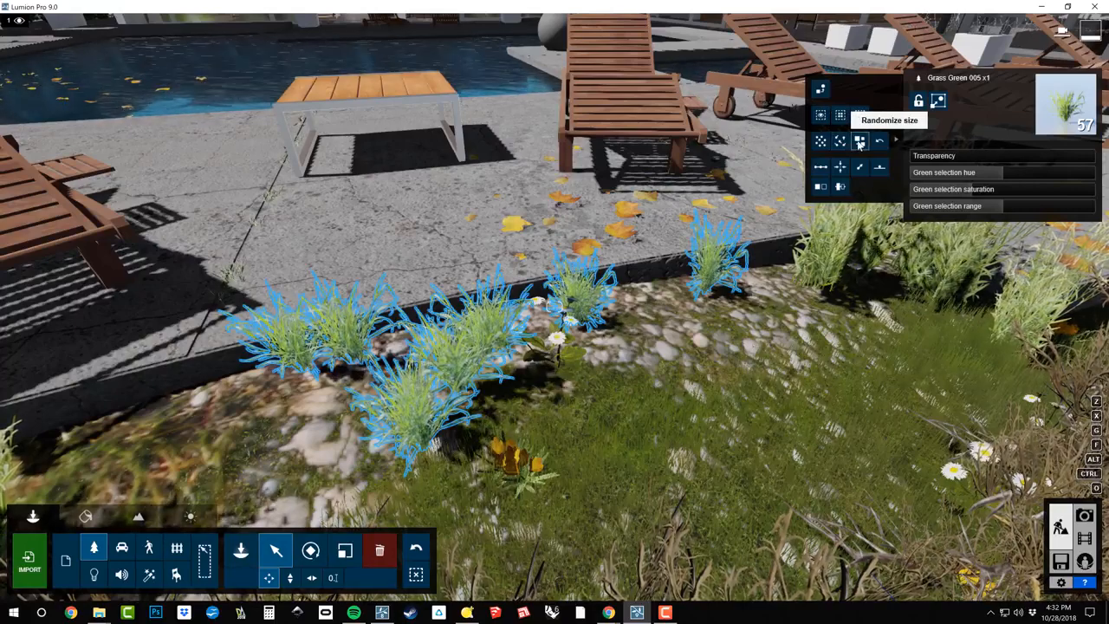
{"action": "left_click", "coordinate": [860, 142]}
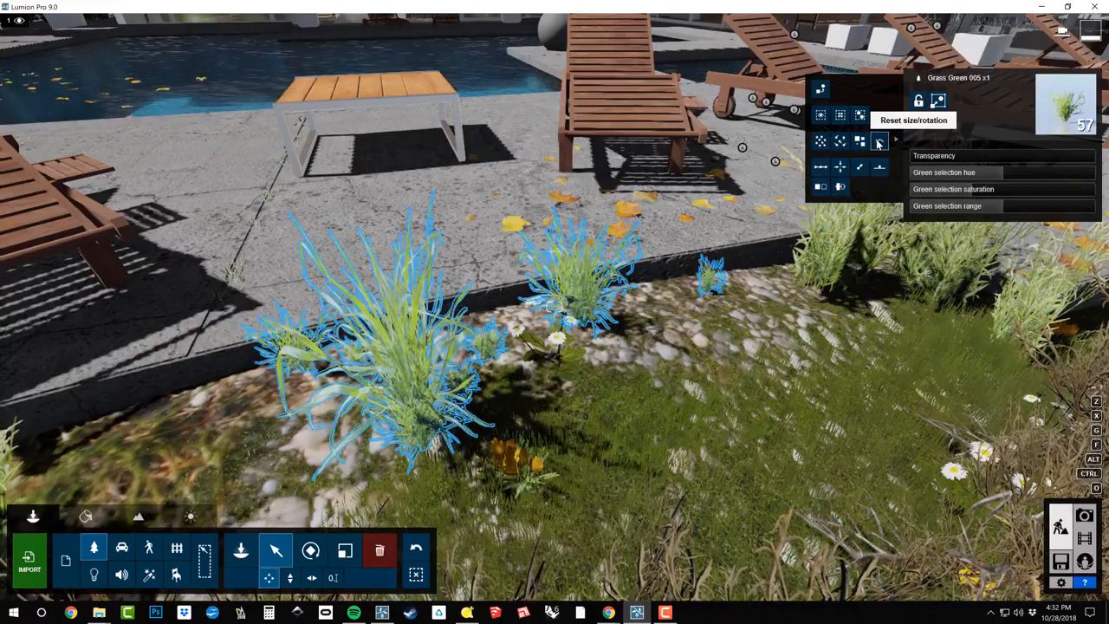
Reset the size and rotation of the selected grass plants, randomize their rotation again and deselect them
{"action": "left_click", "coordinate": [879, 143]}
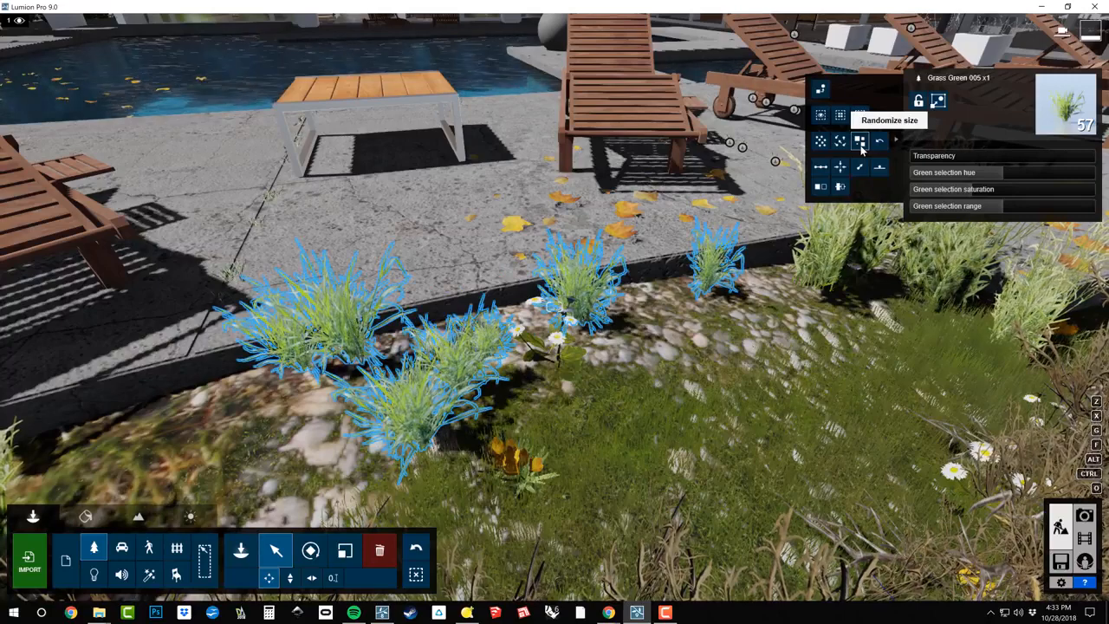
{"action": "left_click", "coordinate": [840, 144]}
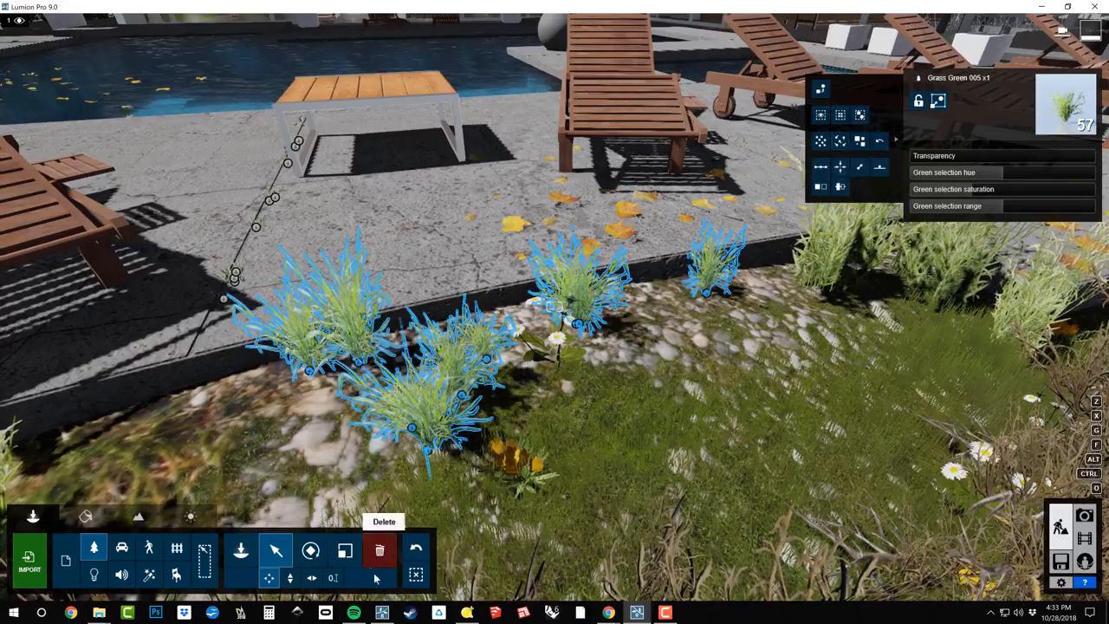
{"action": "left_click", "coordinate": [417, 576]}
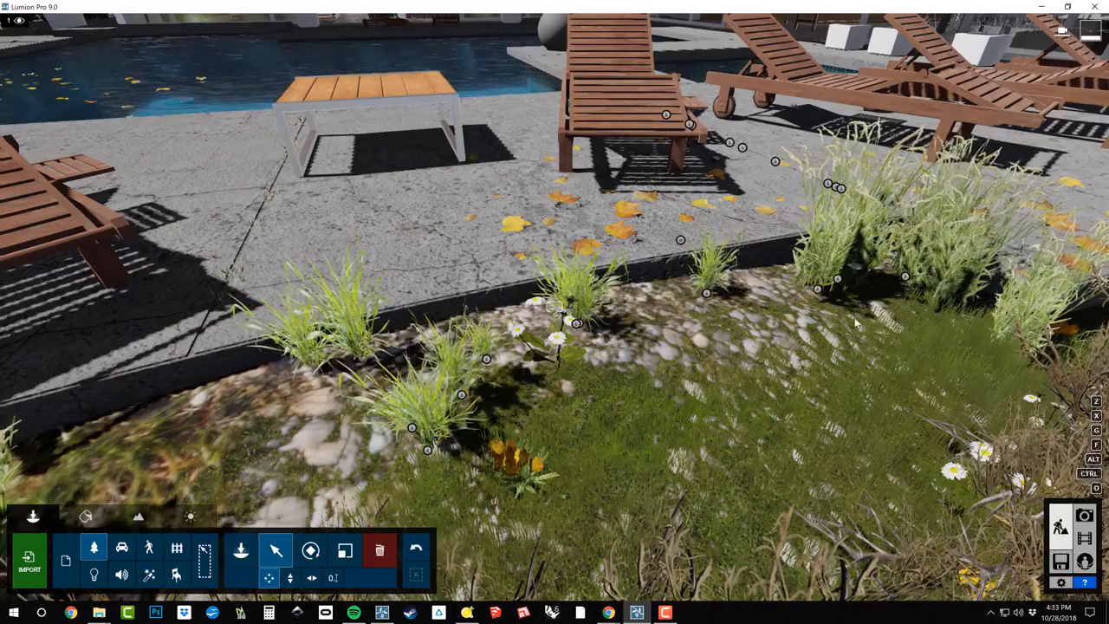
{"action": "right_click_drag", "start_coordinate": [652, 413], "coordinate": [511, 433]}
{"action": "key", "text": "s"}
{"action": "key", "text": "d"}
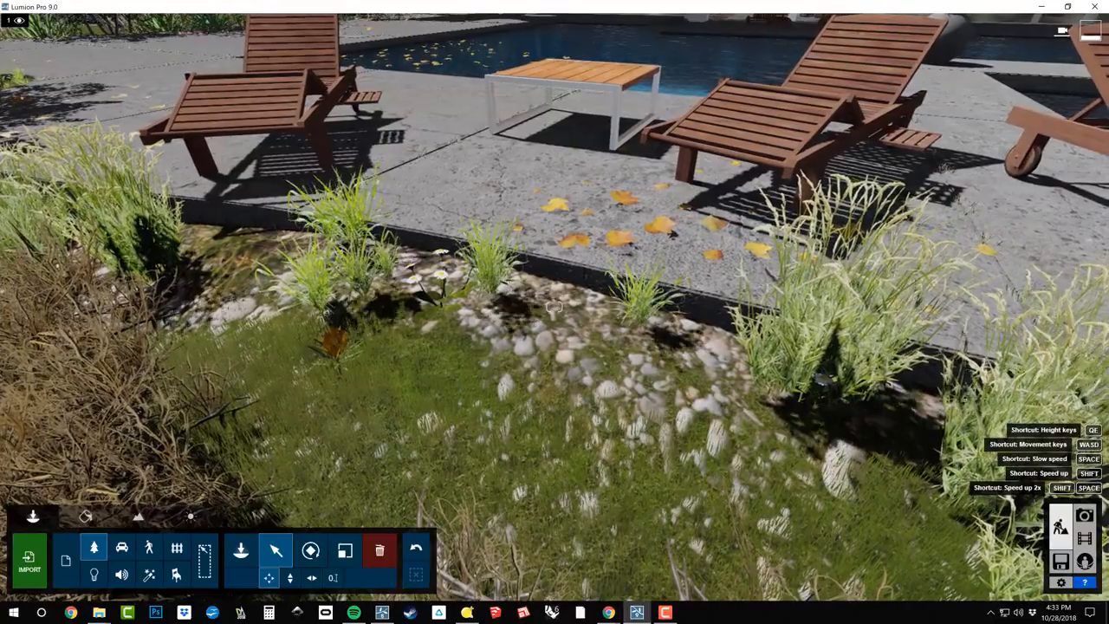